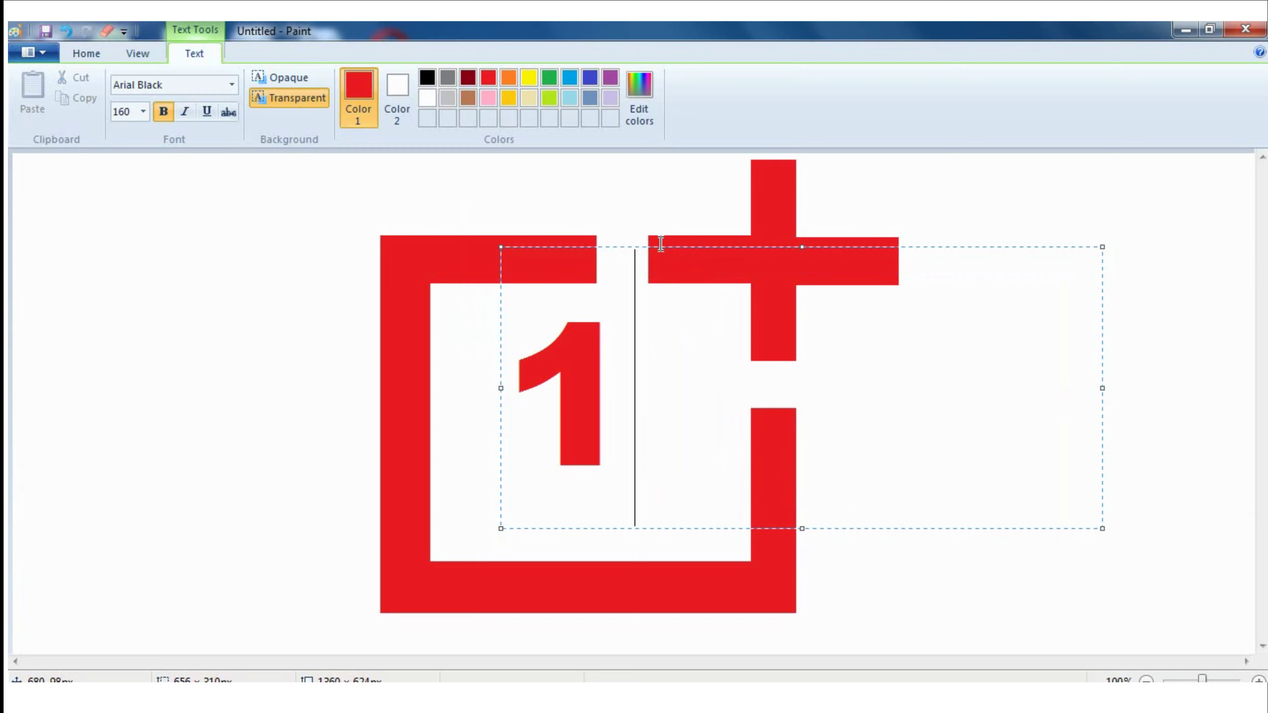
Step: Move the text box with the numeral 1 slightly upward inside the square frame
drag(932, 247, 932, 238)
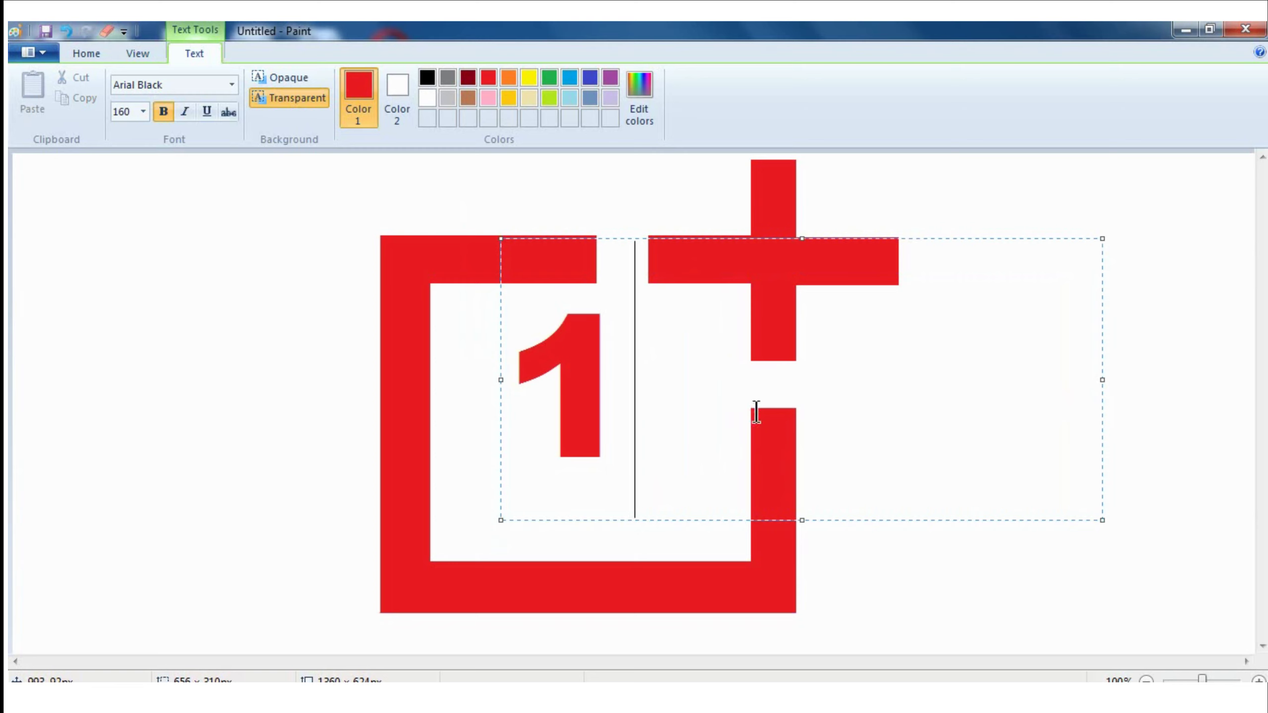
Step: Try font size 180 on the numeral 1, and return it to 160
double_click(611, 463)
double_click(131, 112)
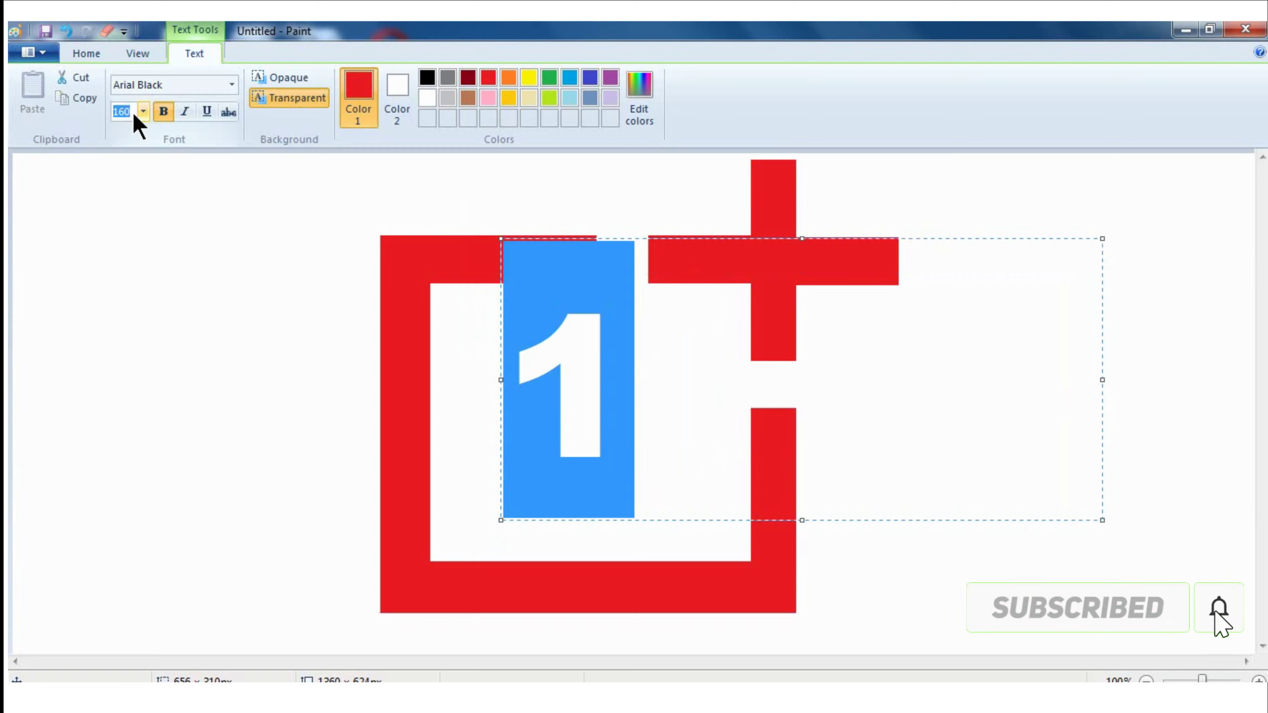
text(180)
key(Return)
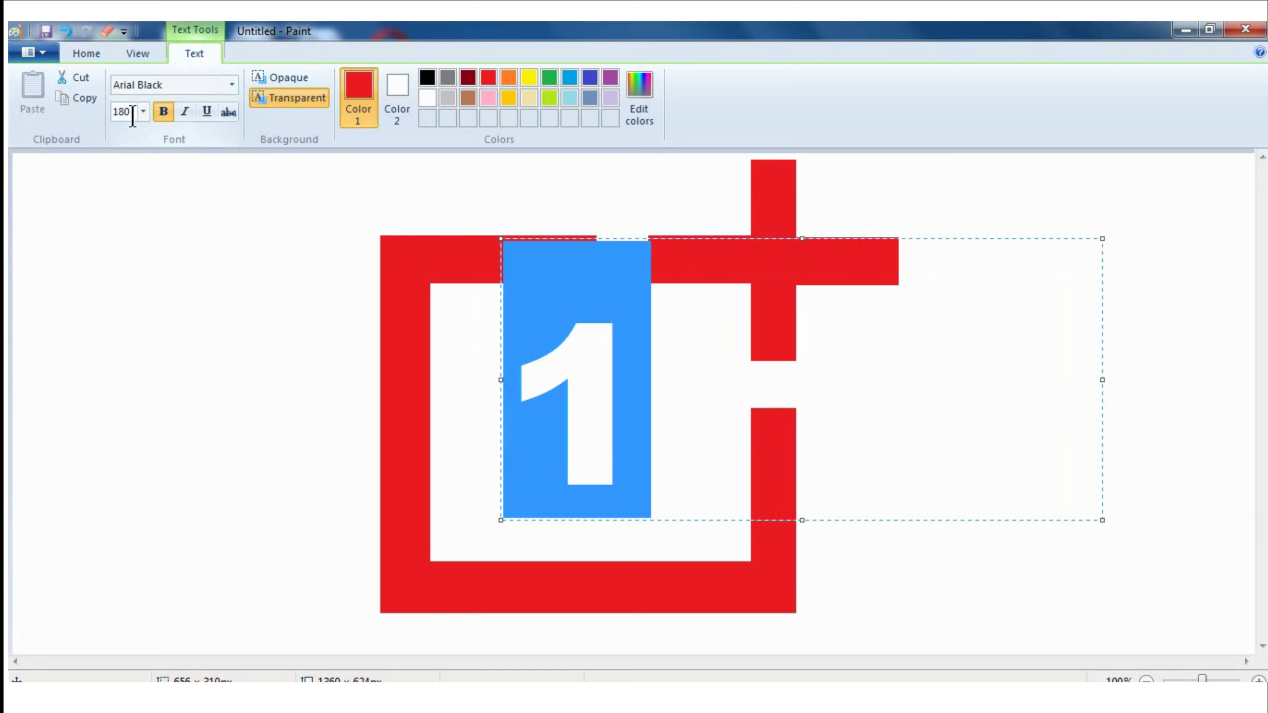
text(1)
key(Return)
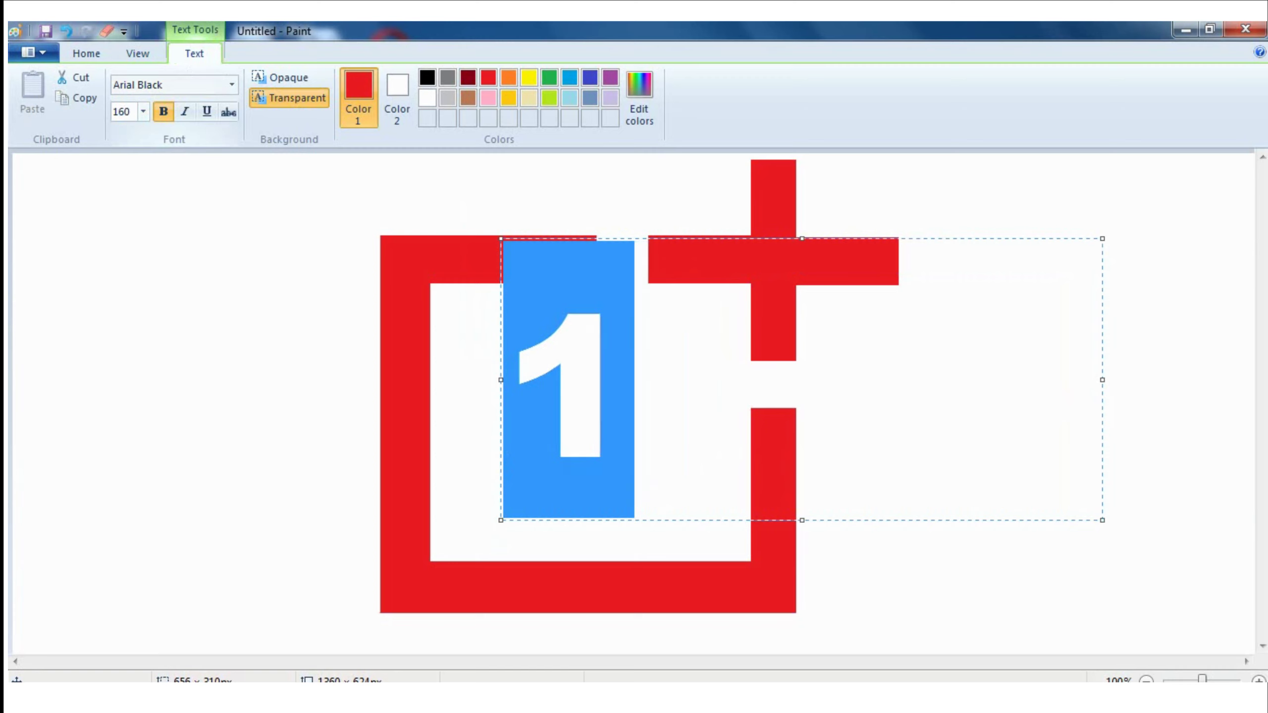
Step: Place the numeral 1 and lengthen its stem downward with overlapping red rectangles about 38 × 108 px and 38 × 85 px, filled red
click(956, 374)
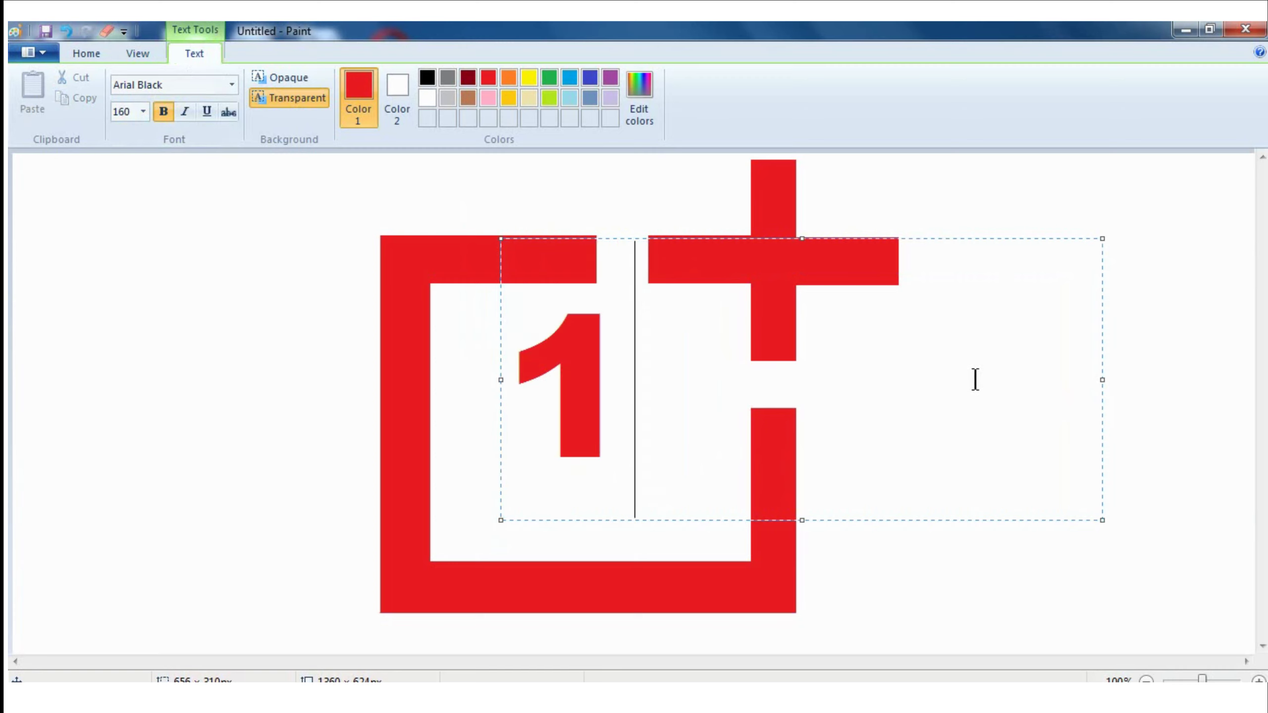
click(994, 199)
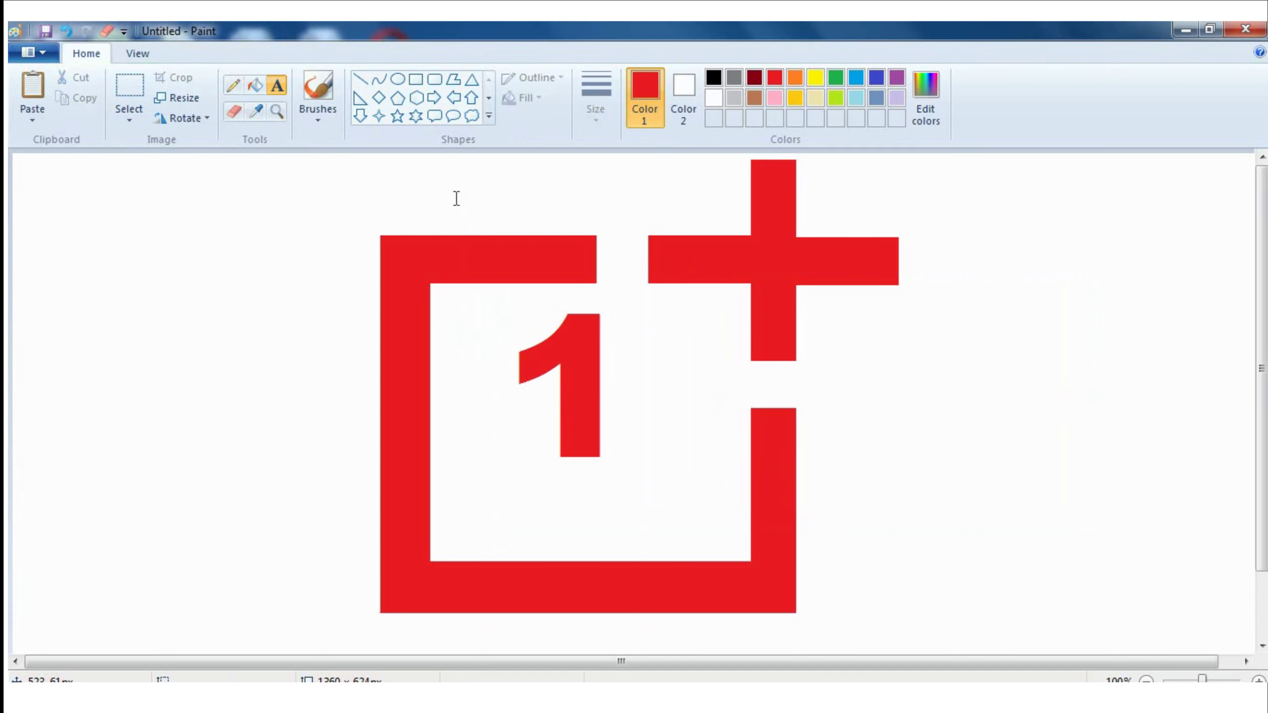
click(415, 78)
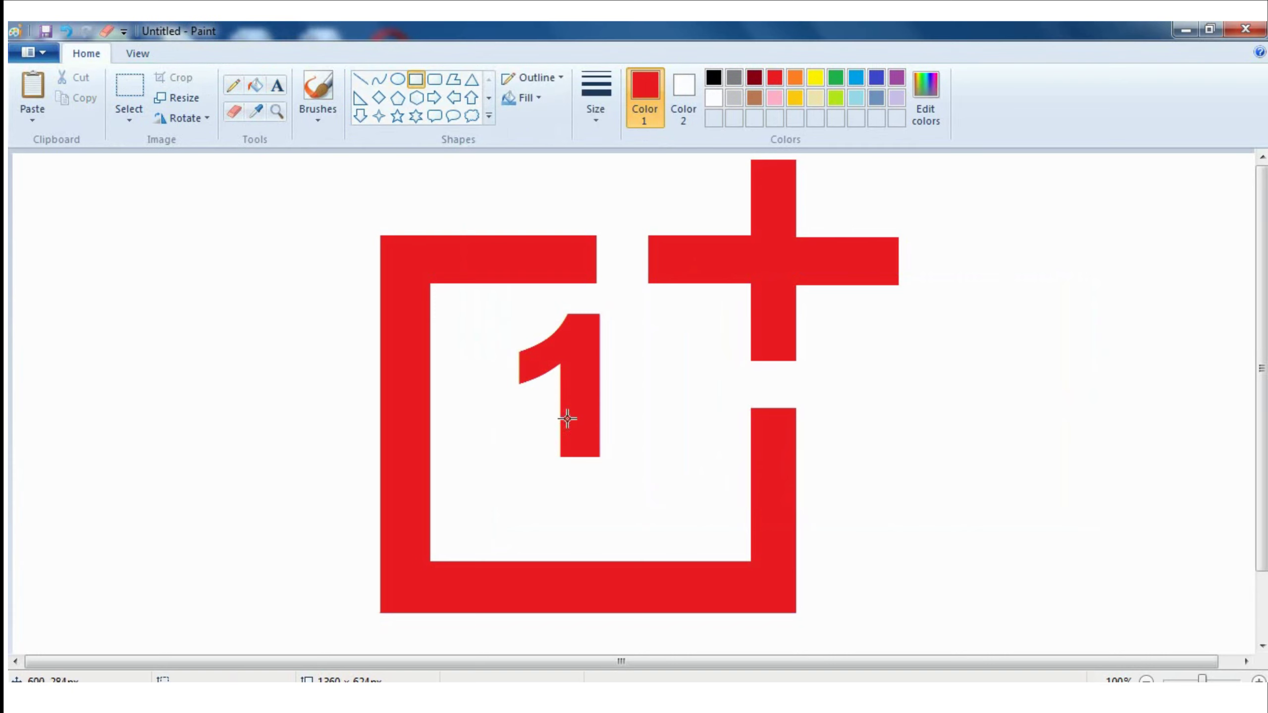
drag(560, 422, 595, 524)
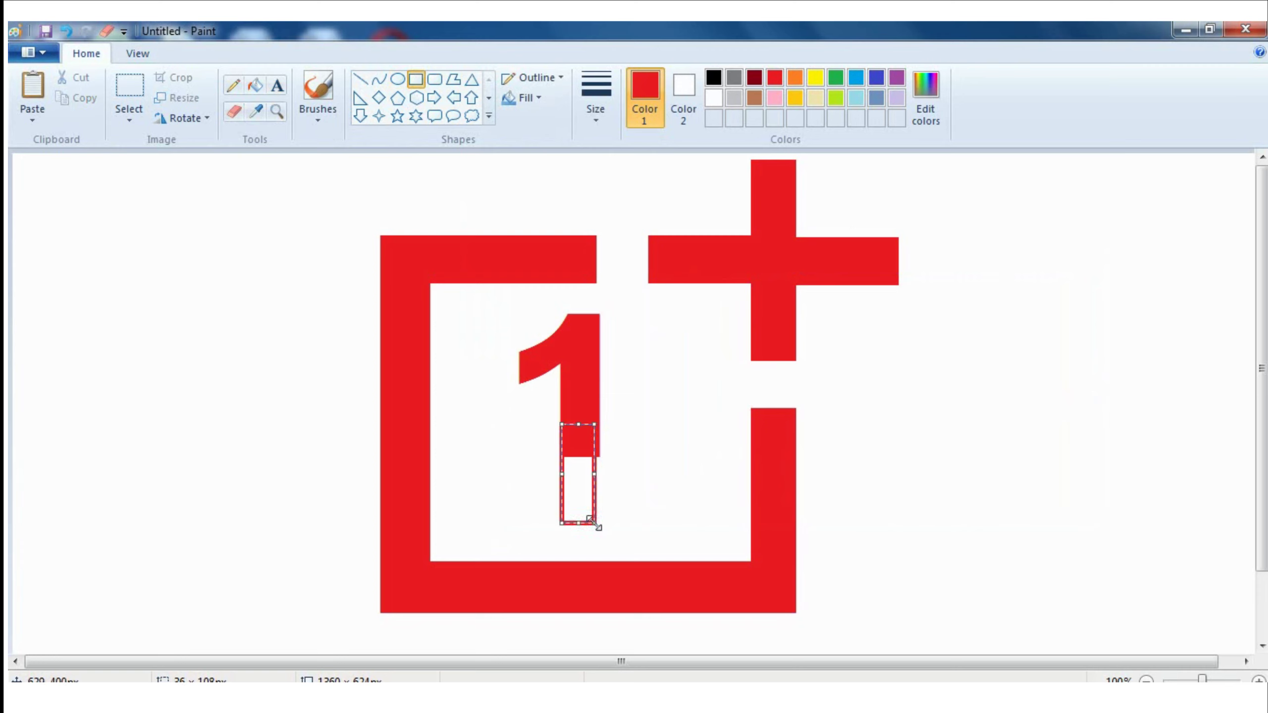
drag(595, 475, 597, 480)
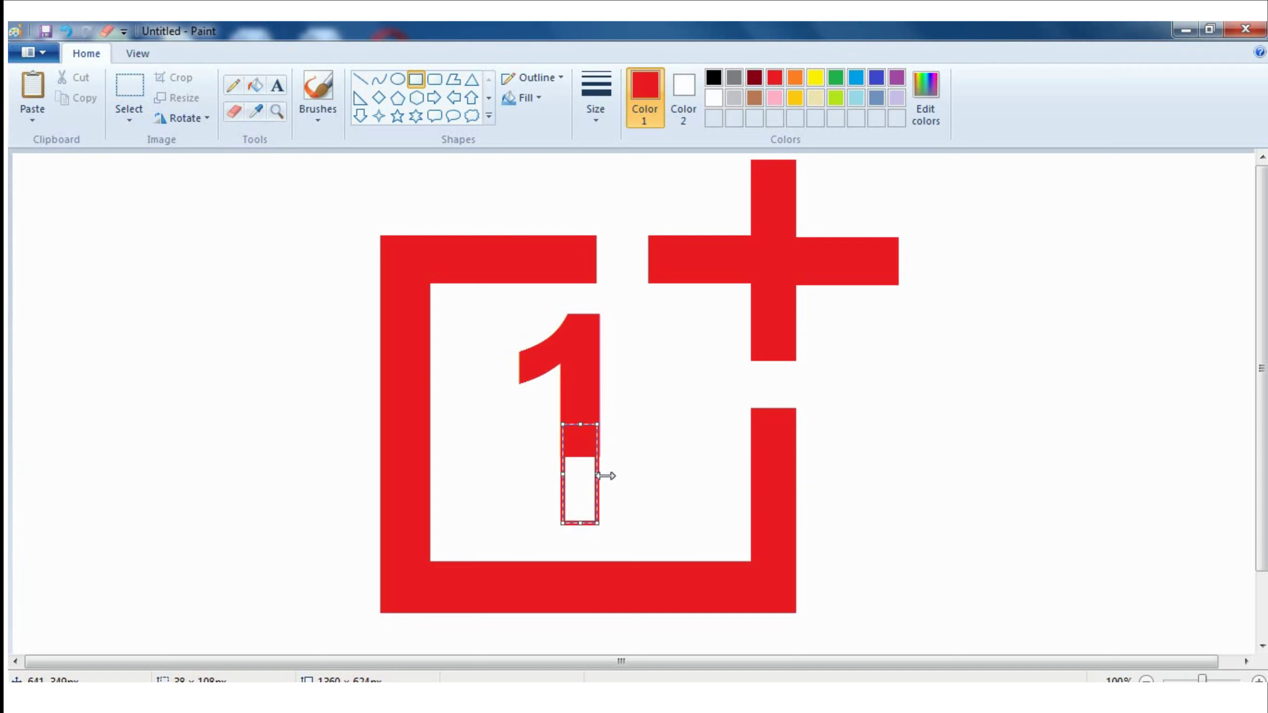
click(840, 444)
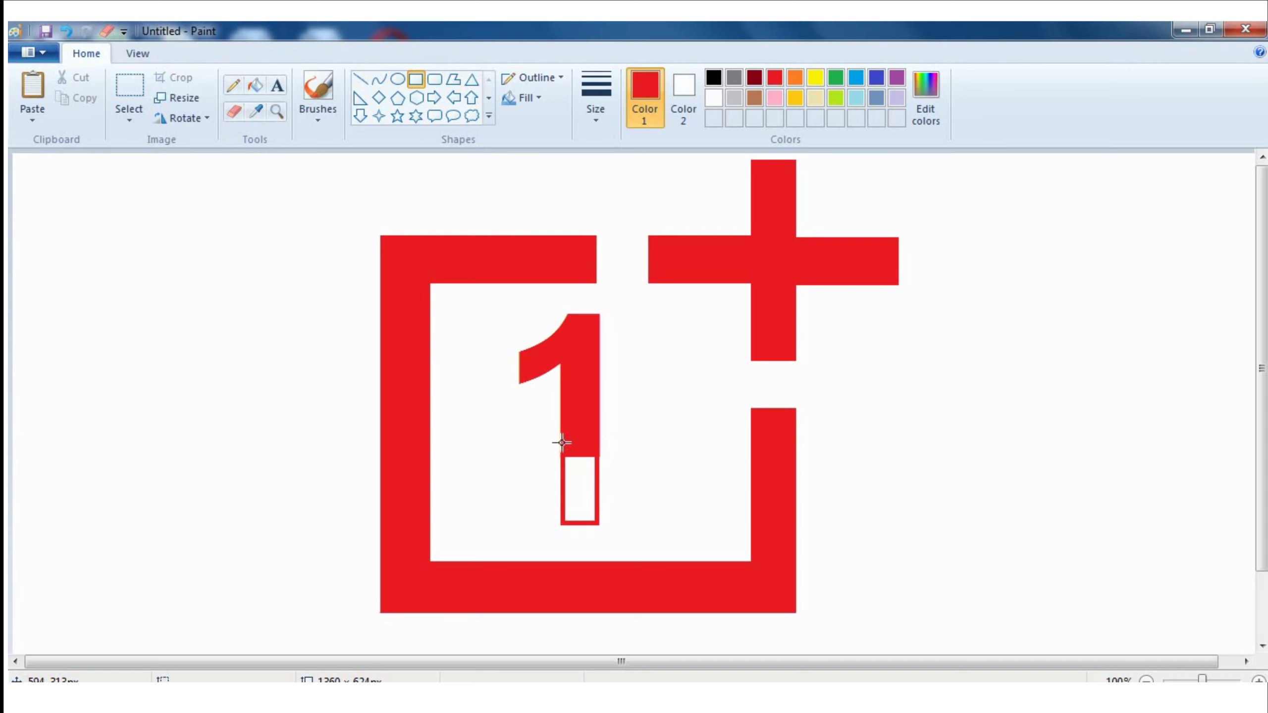
drag(561, 441, 587, 520)
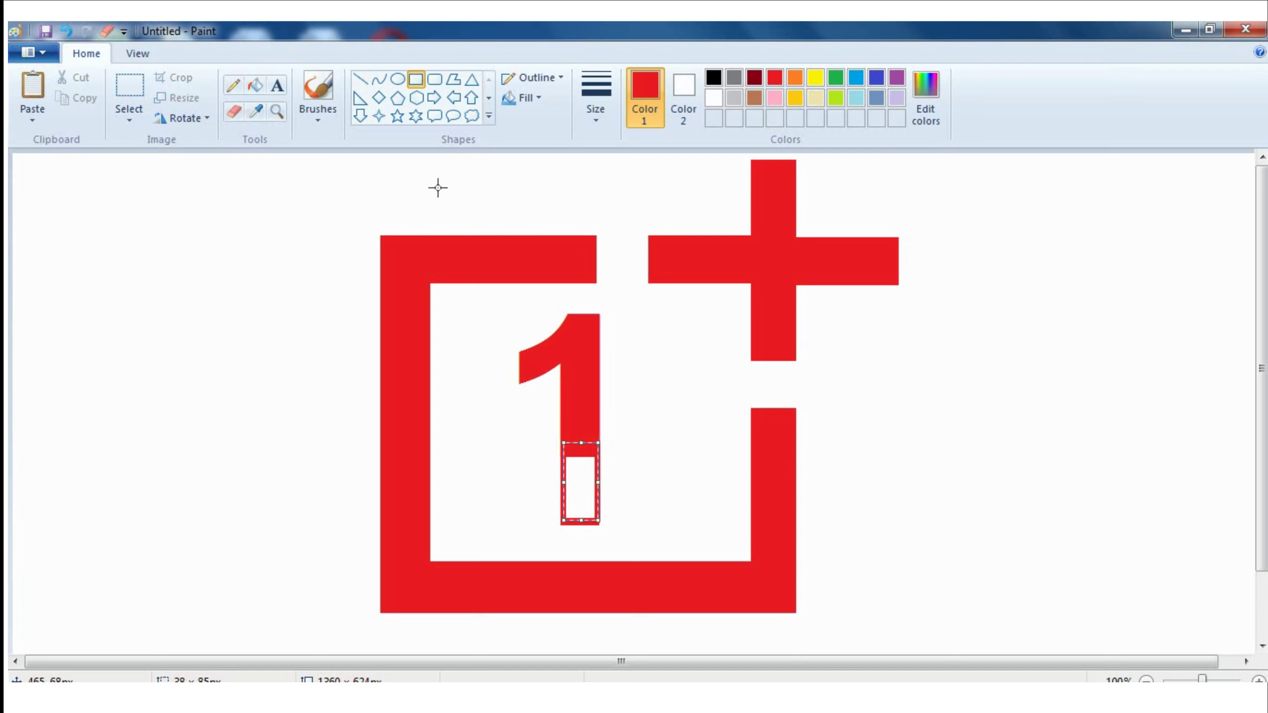
click(255, 85)
click(580, 477)
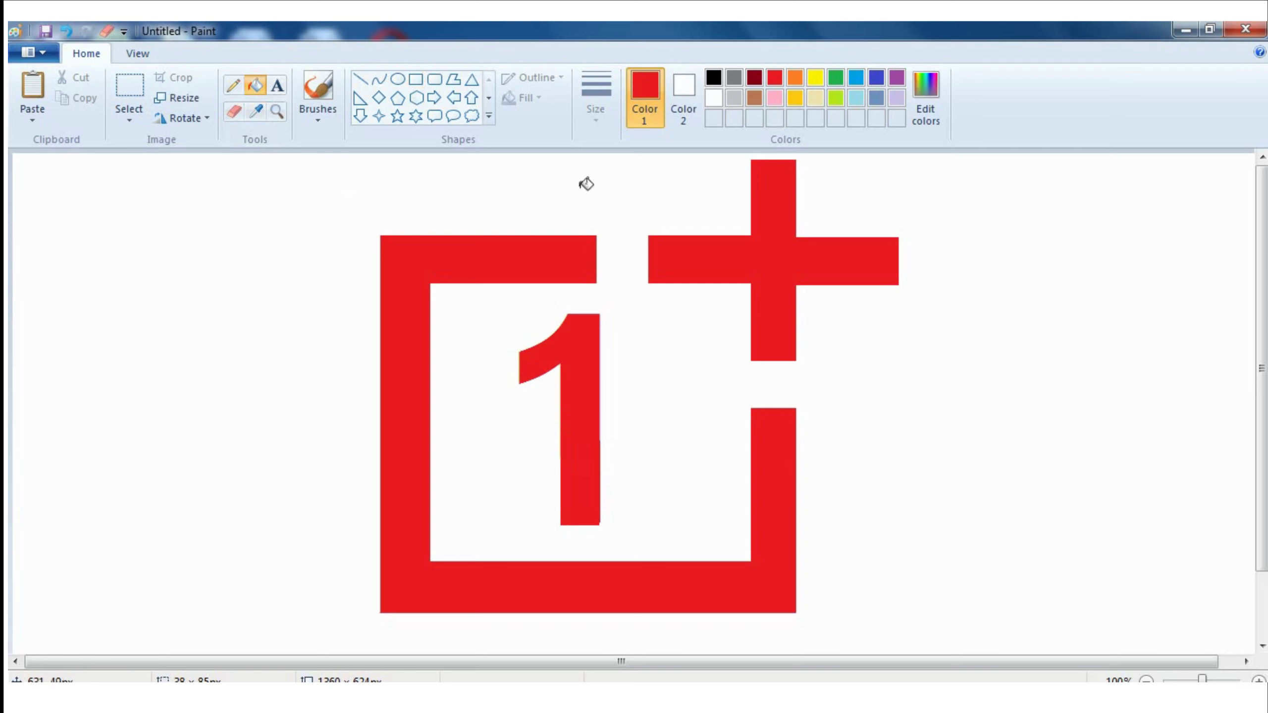
Step: Draw a thinner-outlined red rectangle about 59 × 27 px over the flag of the 1 to square off its underside
click(419, 78)
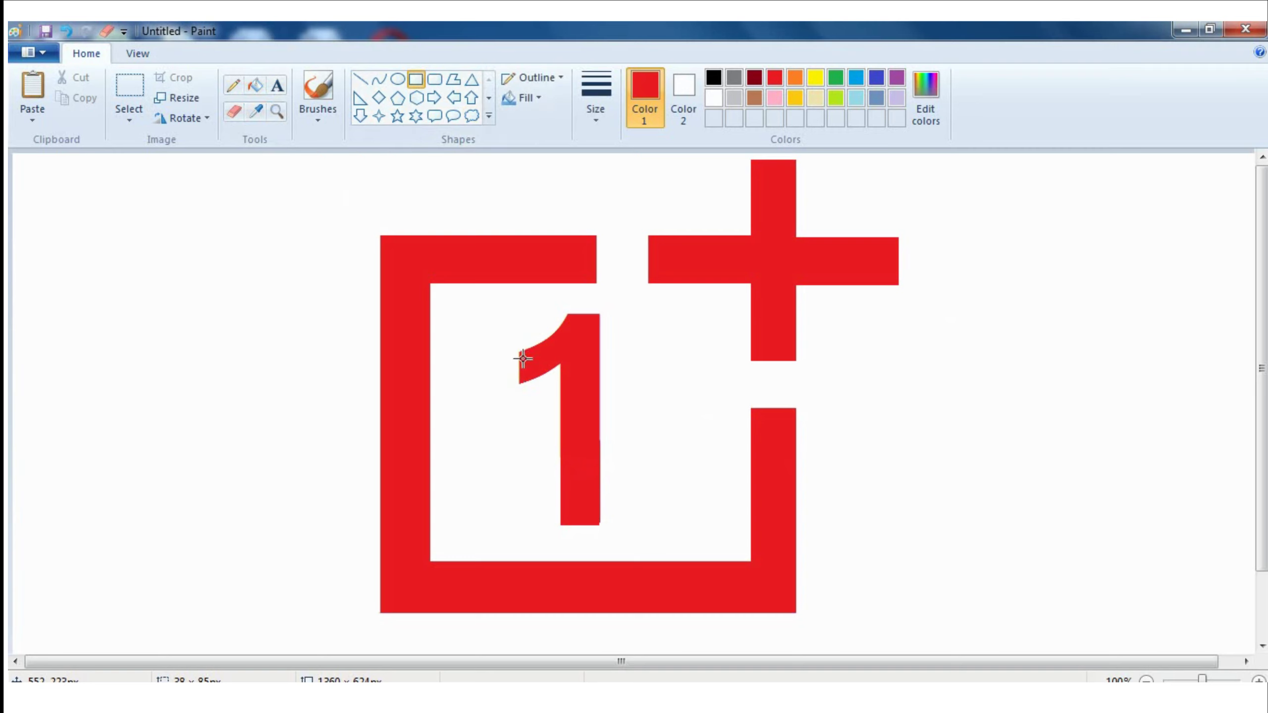
click(599, 103)
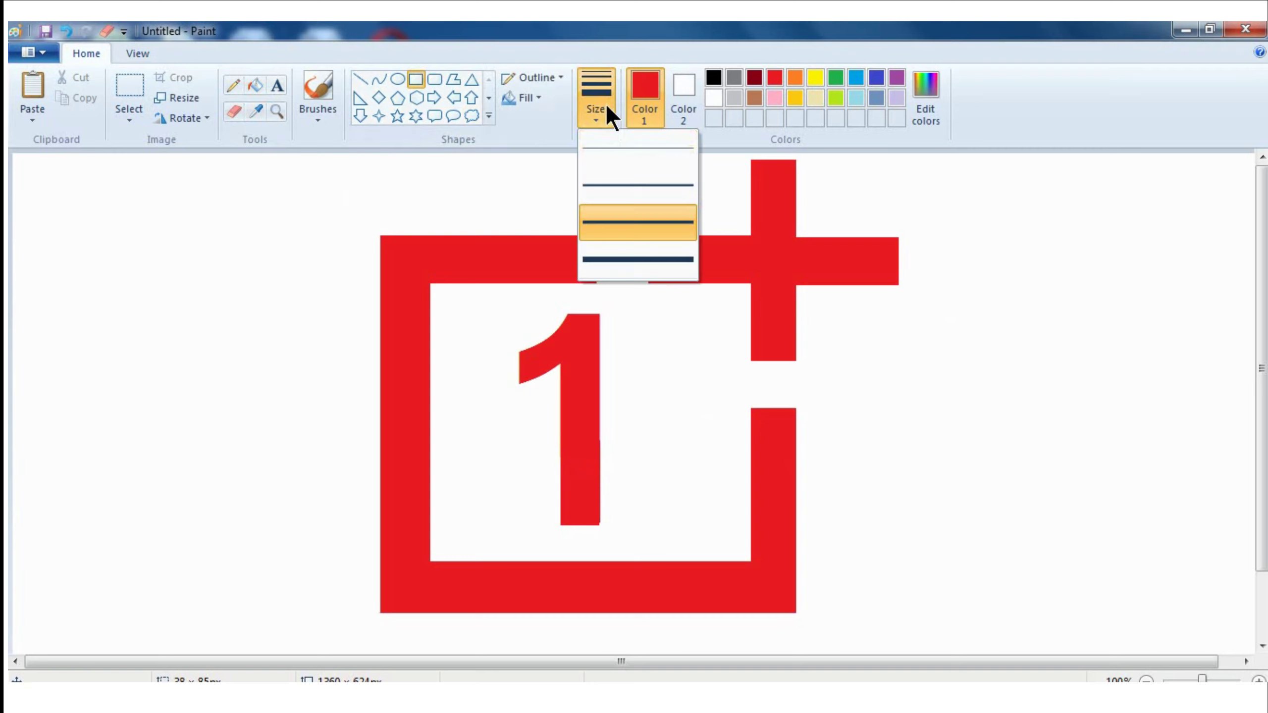
click(622, 183)
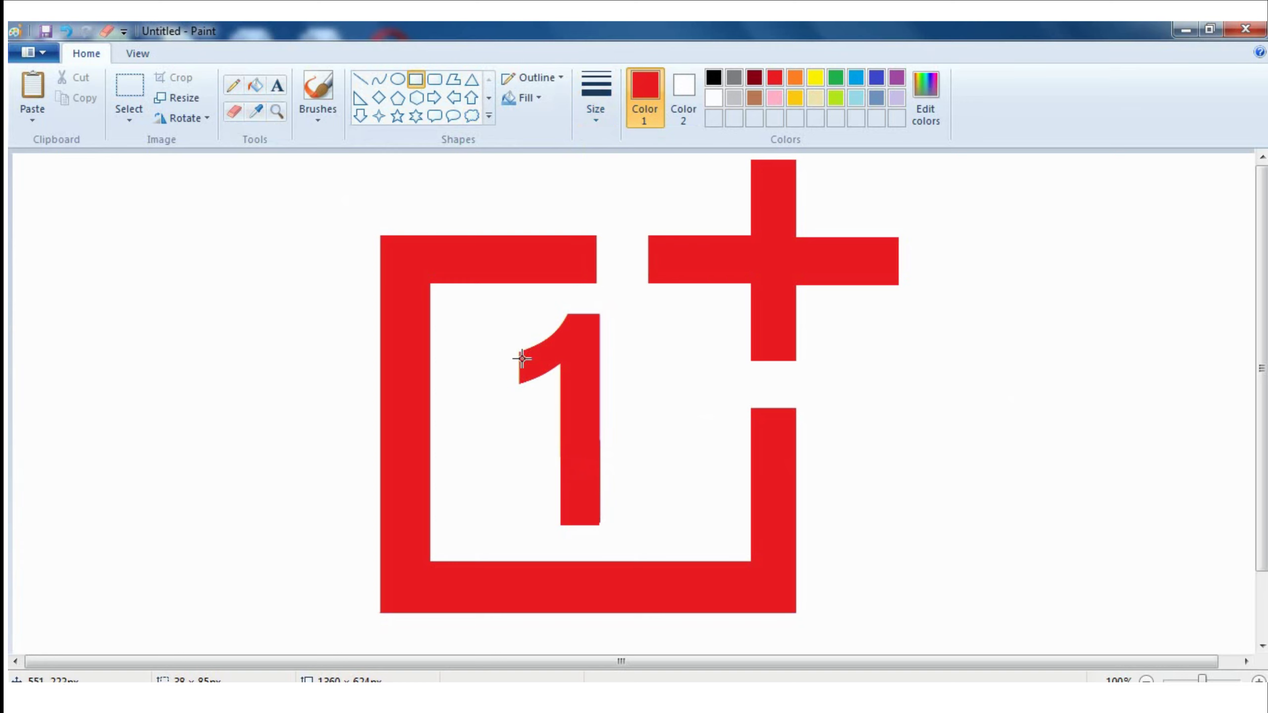
drag(522, 358, 575, 382)
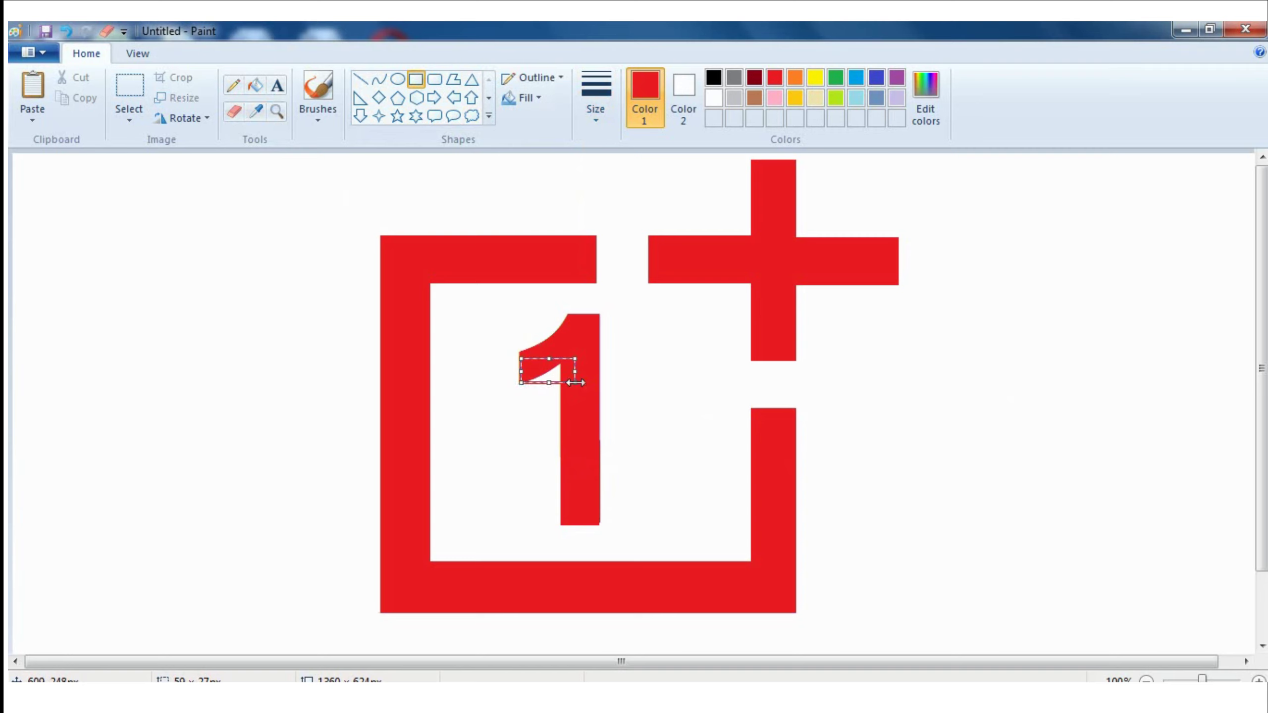
key(Left)
drag(585, 359, 587, 356)
click(583, 337)
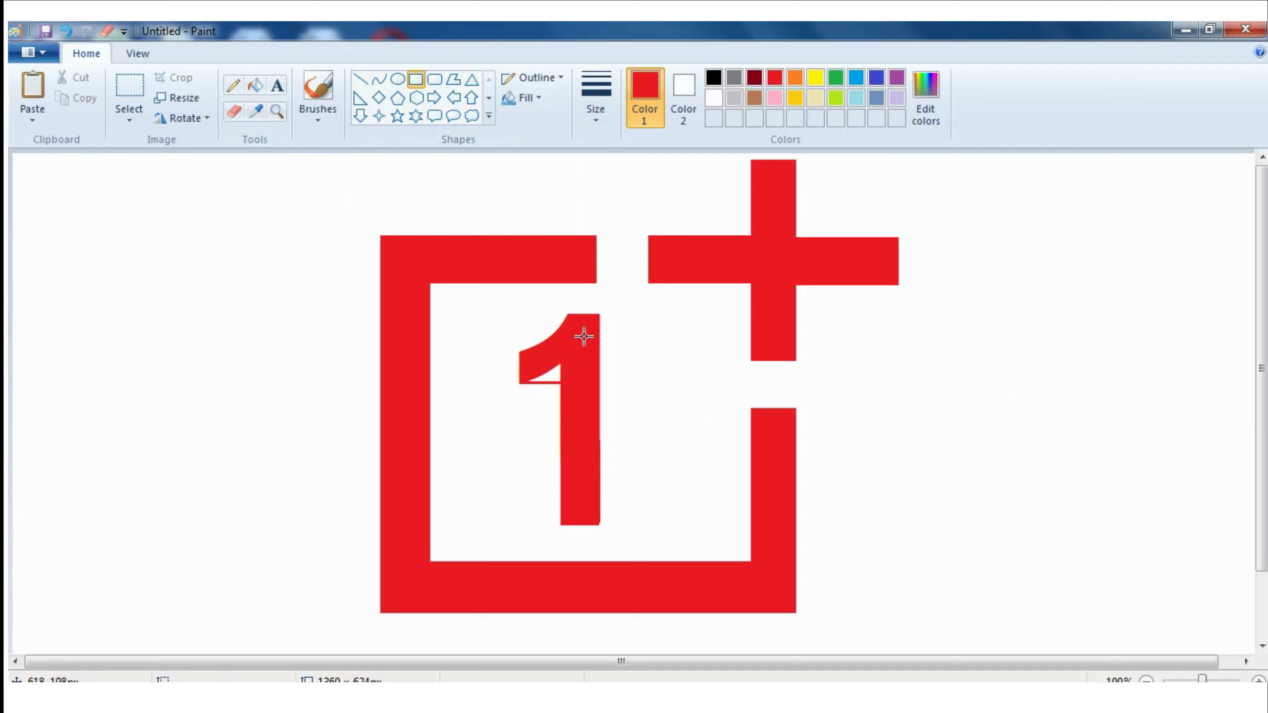
Step: Fill the white gap under the flag of the 1 with red and touch up the remaining specks with the Pencil
click(261, 85)
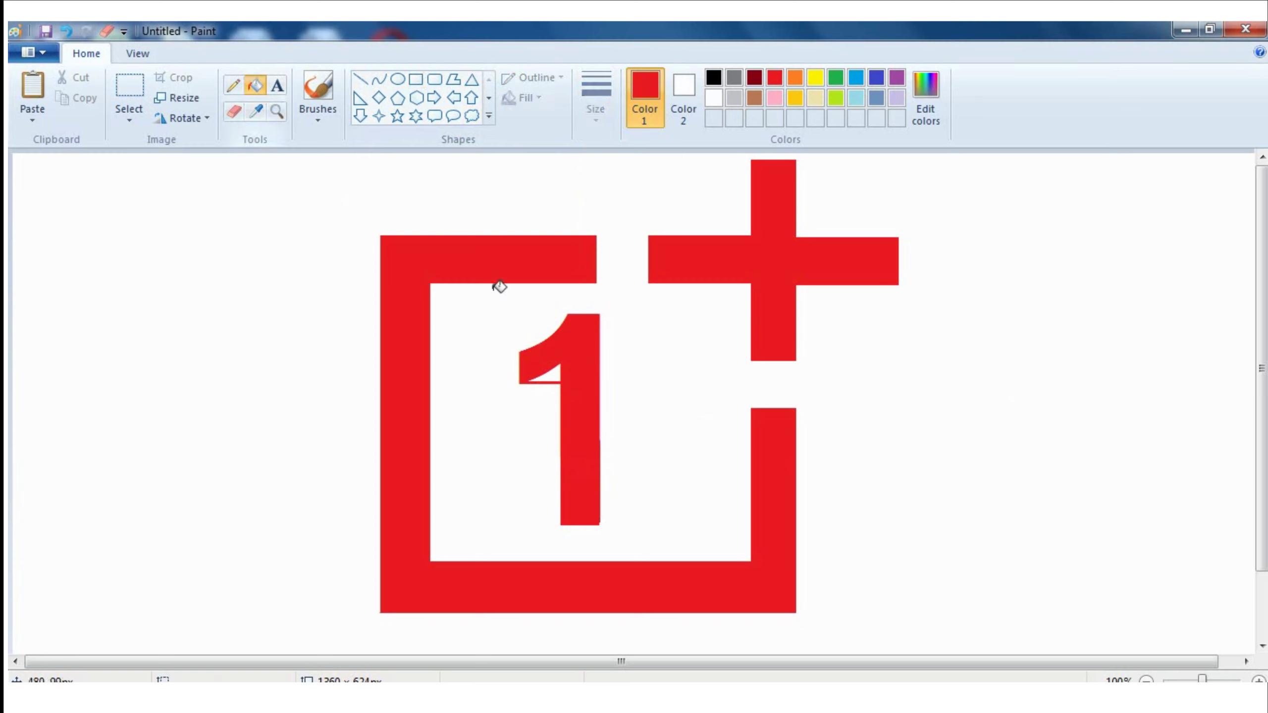
click(557, 375)
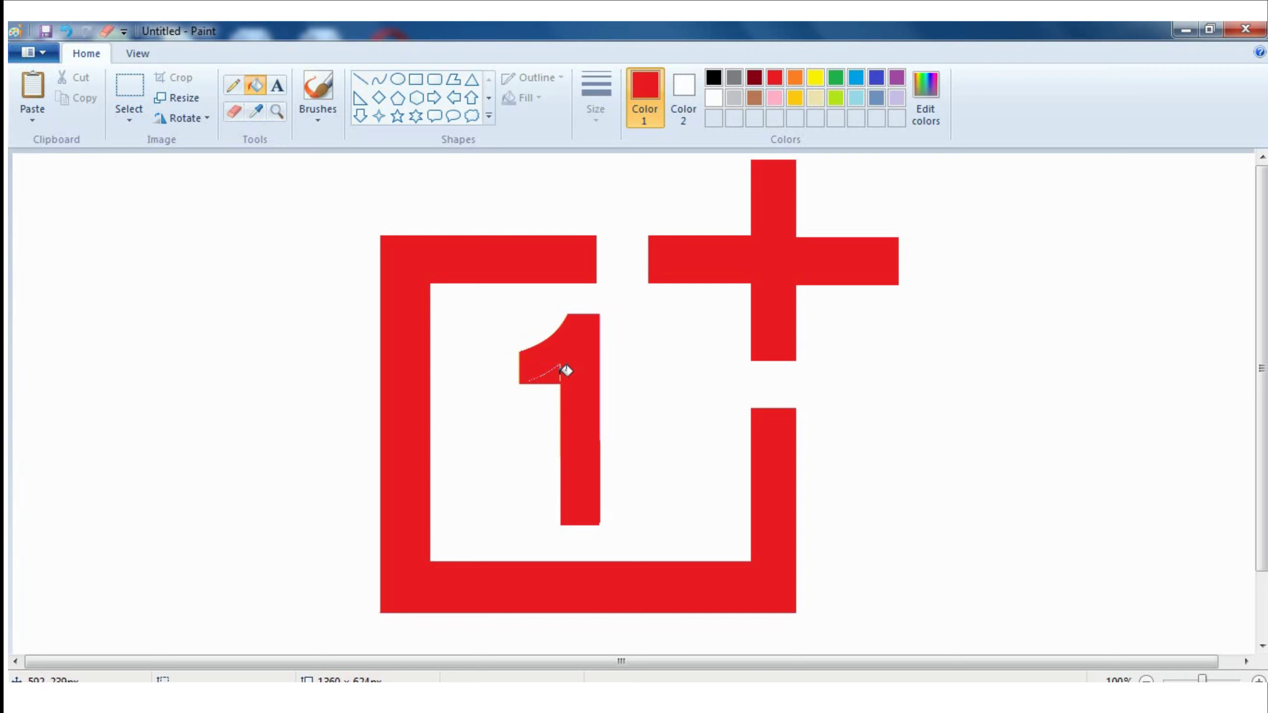
click(232, 84)
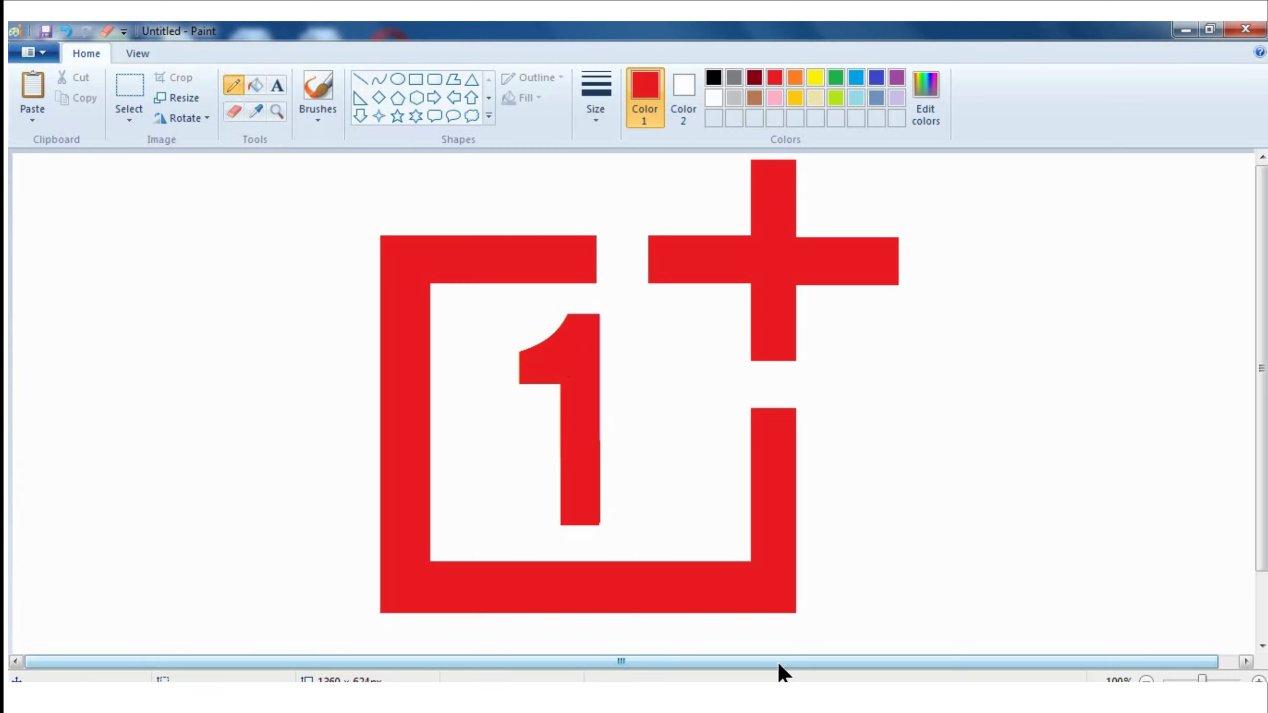
Step: Select the whole logo with a rectangular selection, shrink it to about 371 × 285 px and move it toward the canvas's left side
drag(776, 661, 975, 675)
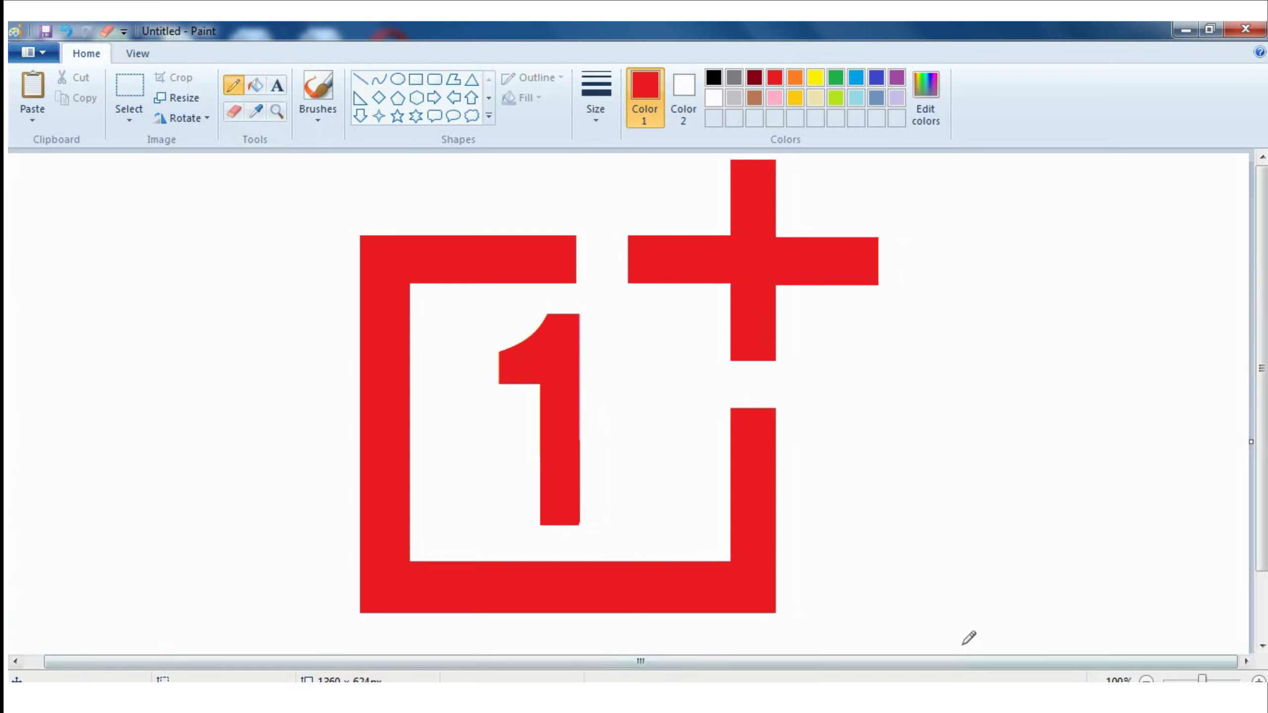
click(137, 121)
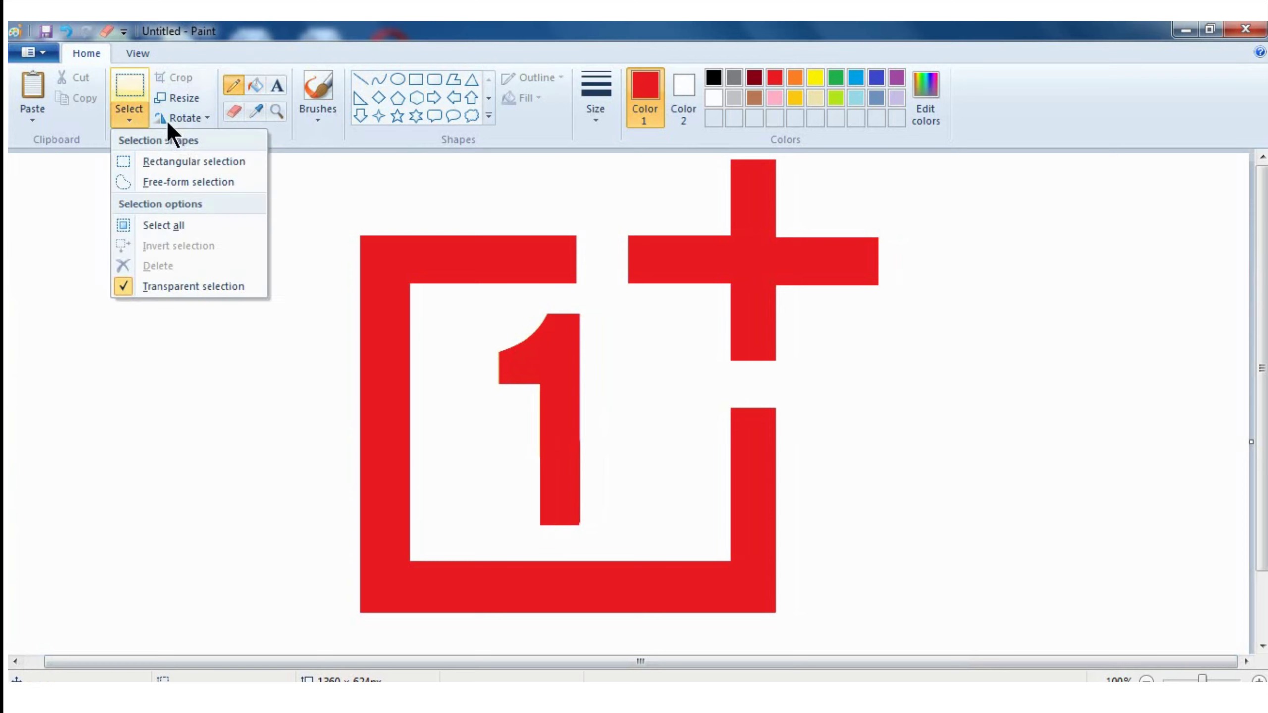
click(170, 160)
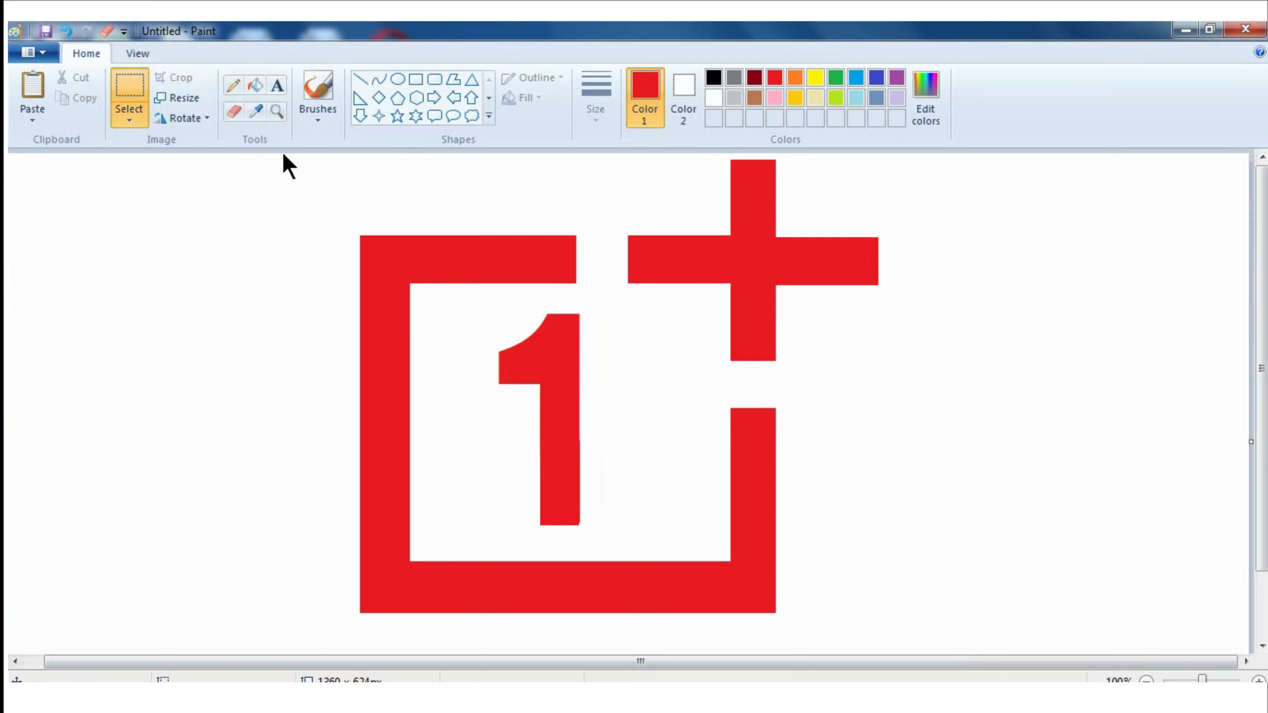
drag(270, 156, 614, 420)
drag(538, 388, 343, 461)
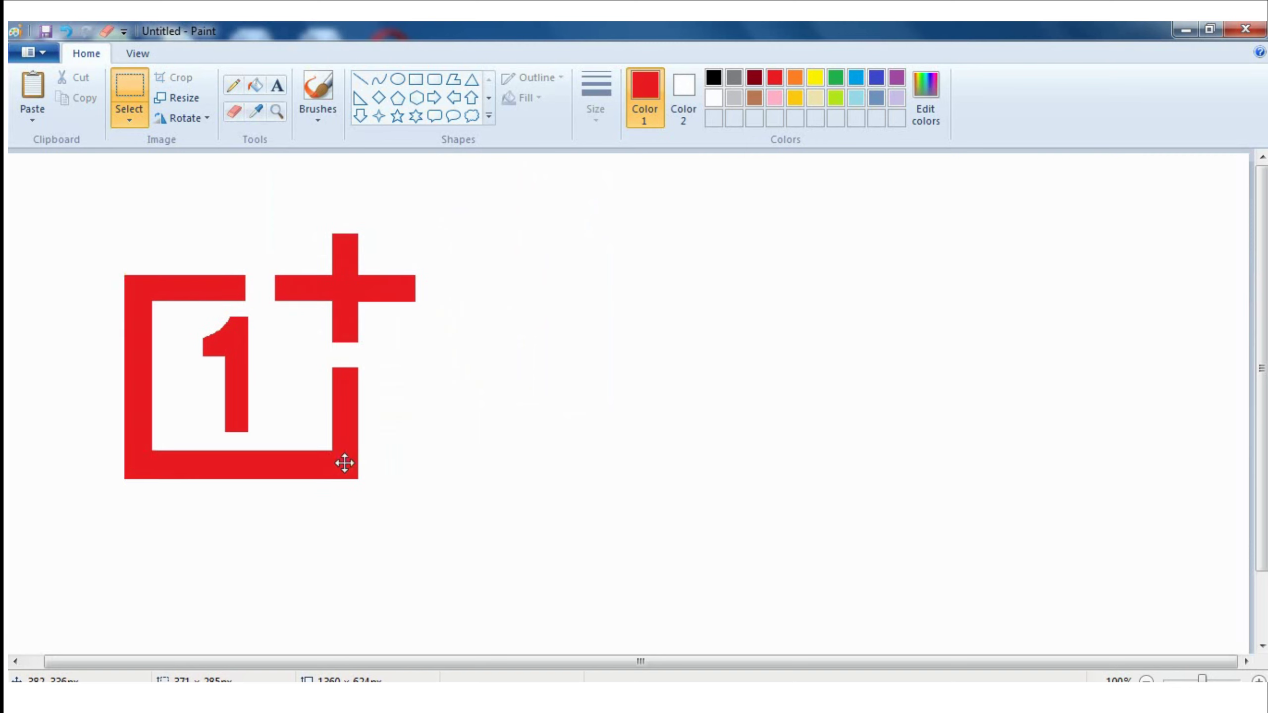
Step: Resize the selected logo to about 490 × 382 px and position it against the left edge of the canvas
drag(414, 490, 530, 602)
drag(447, 504, 397, 450)
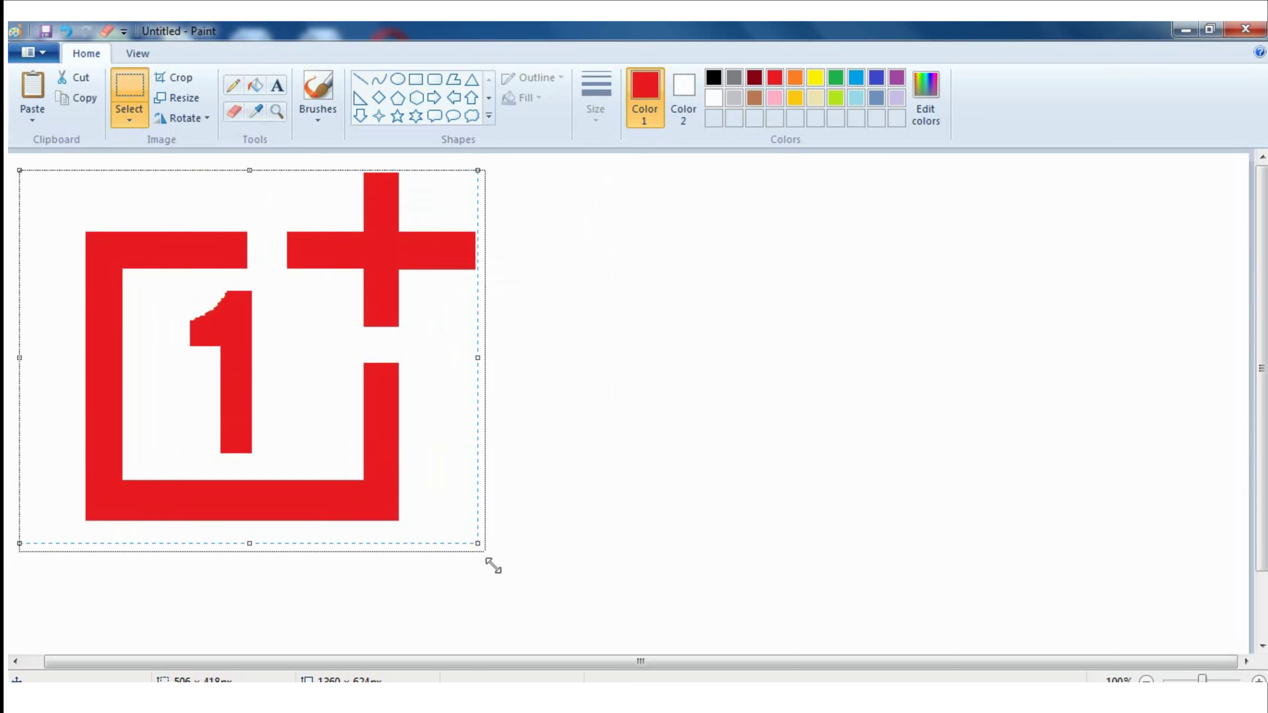
drag(493, 567, 470, 538)
drag(387, 462, 332, 470)
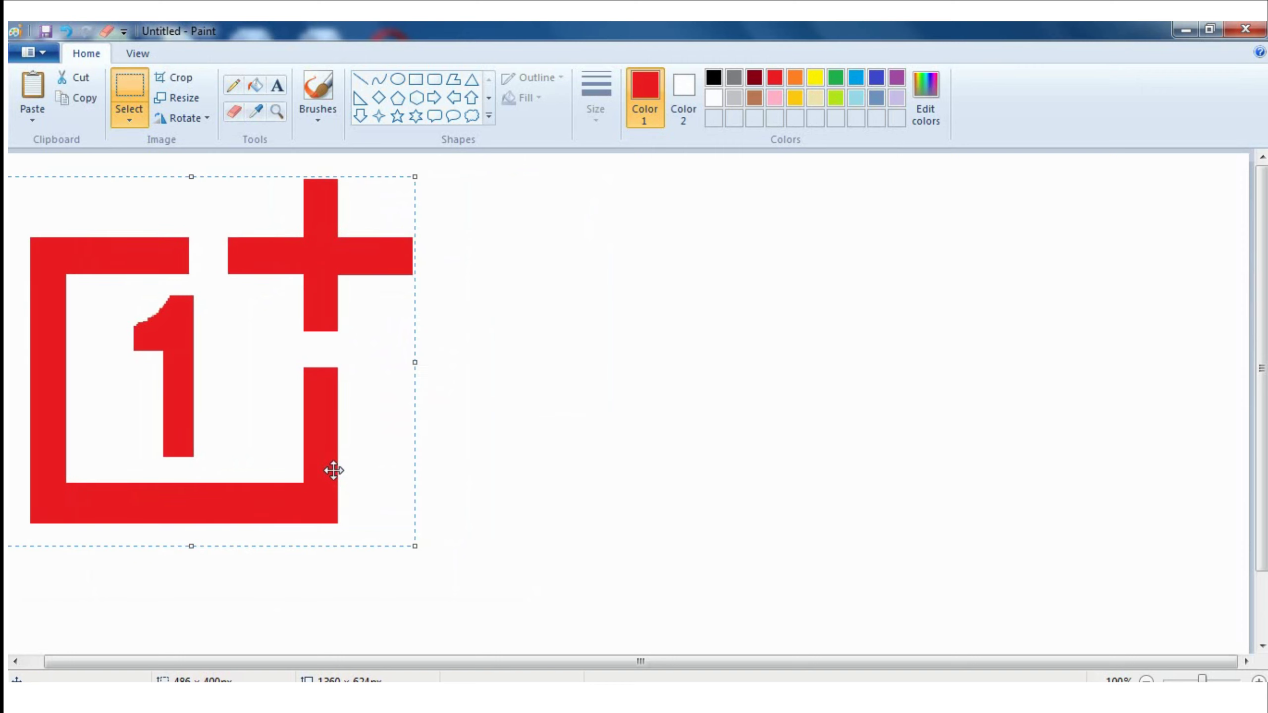
drag(415, 547, 418, 530)
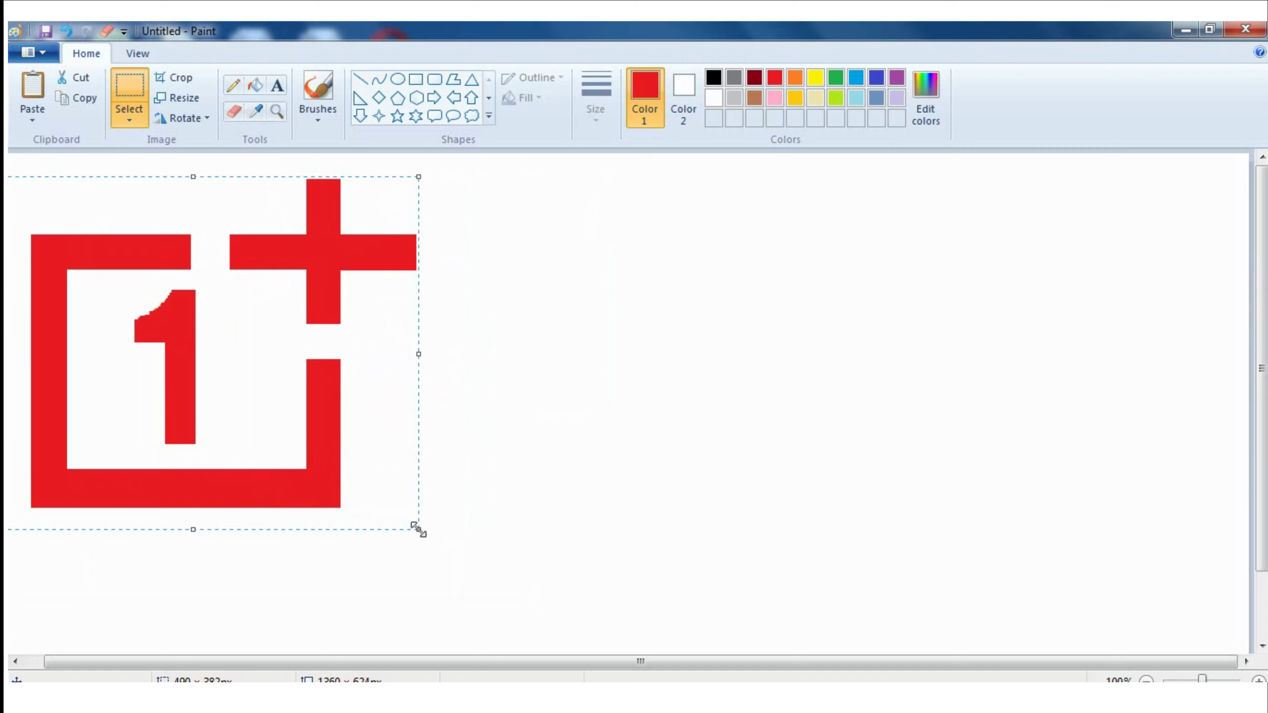
Step: Draw a red rectangle about 864 × 294 px beside the logo, level with its square frame, and fill it red
click(414, 78)
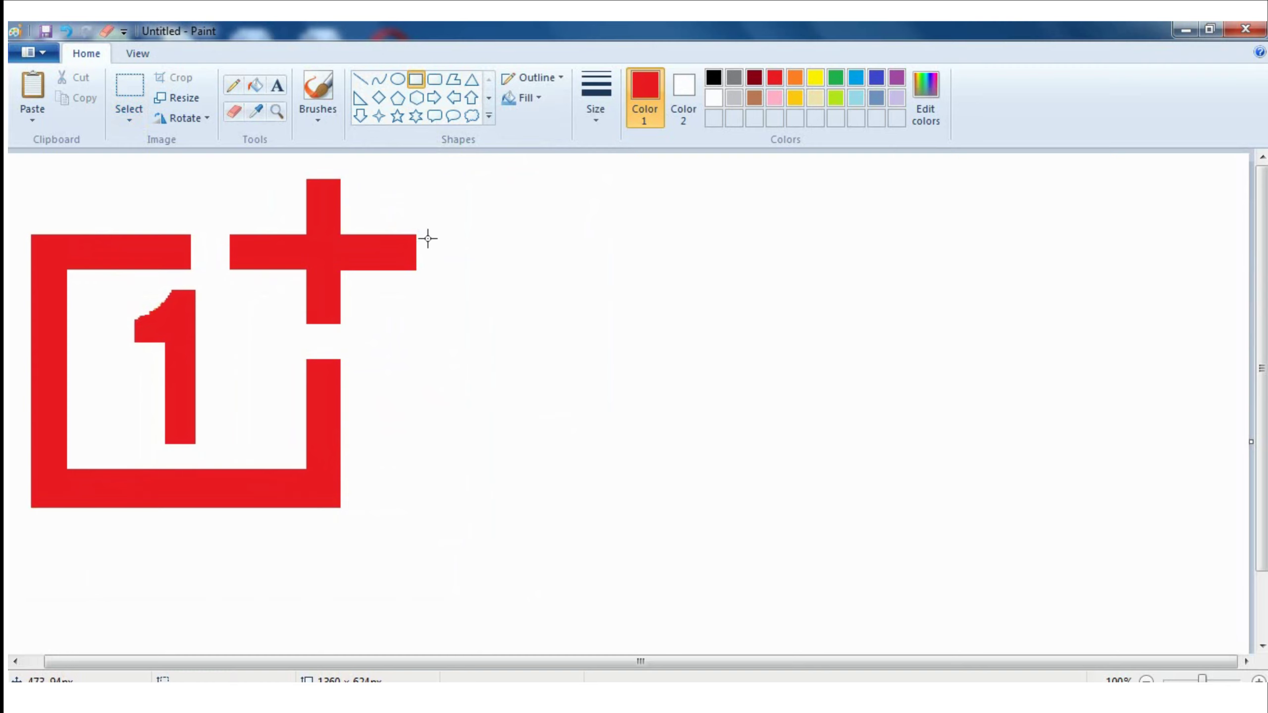
drag(435, 238, 1231, 508)
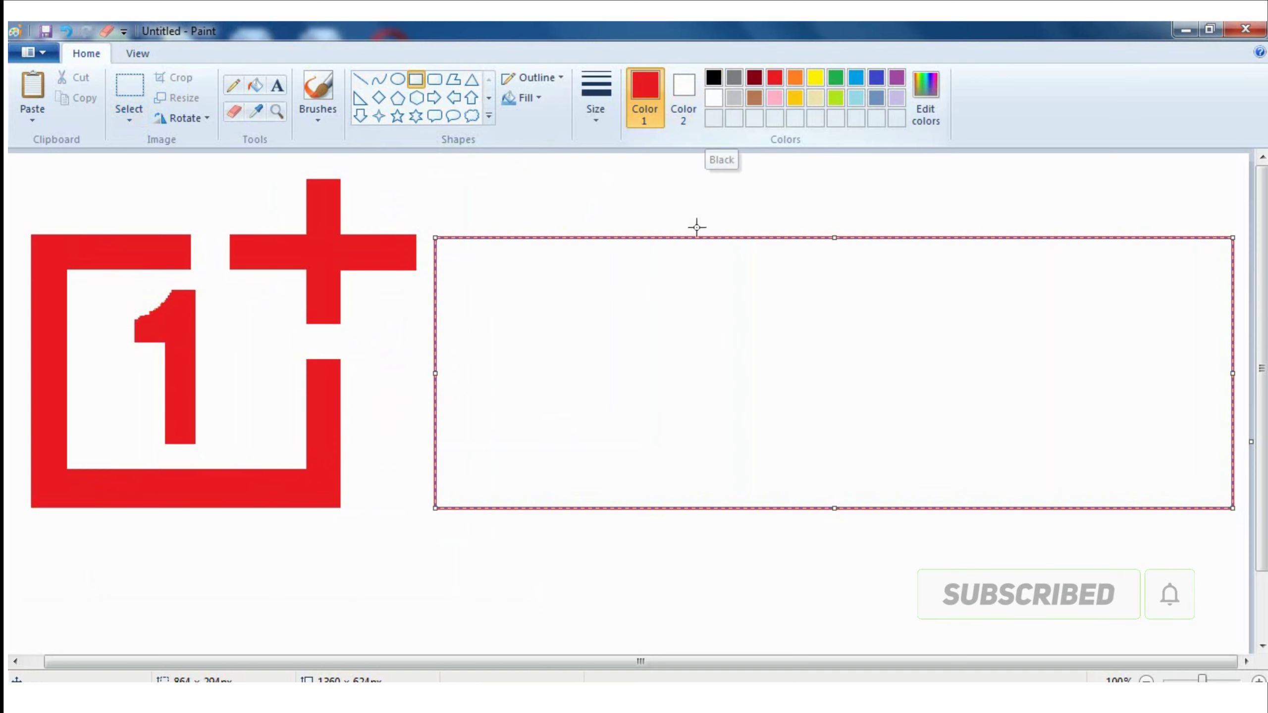
click(255, 84)
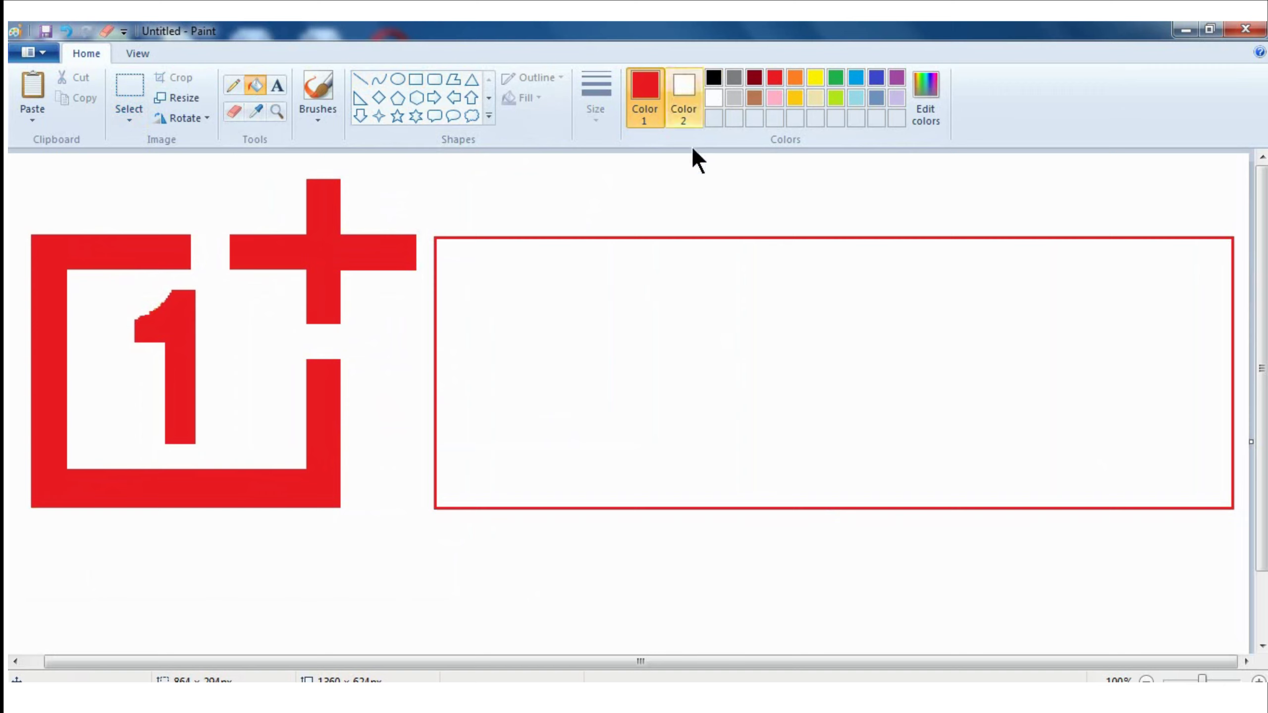
click(695, 270)
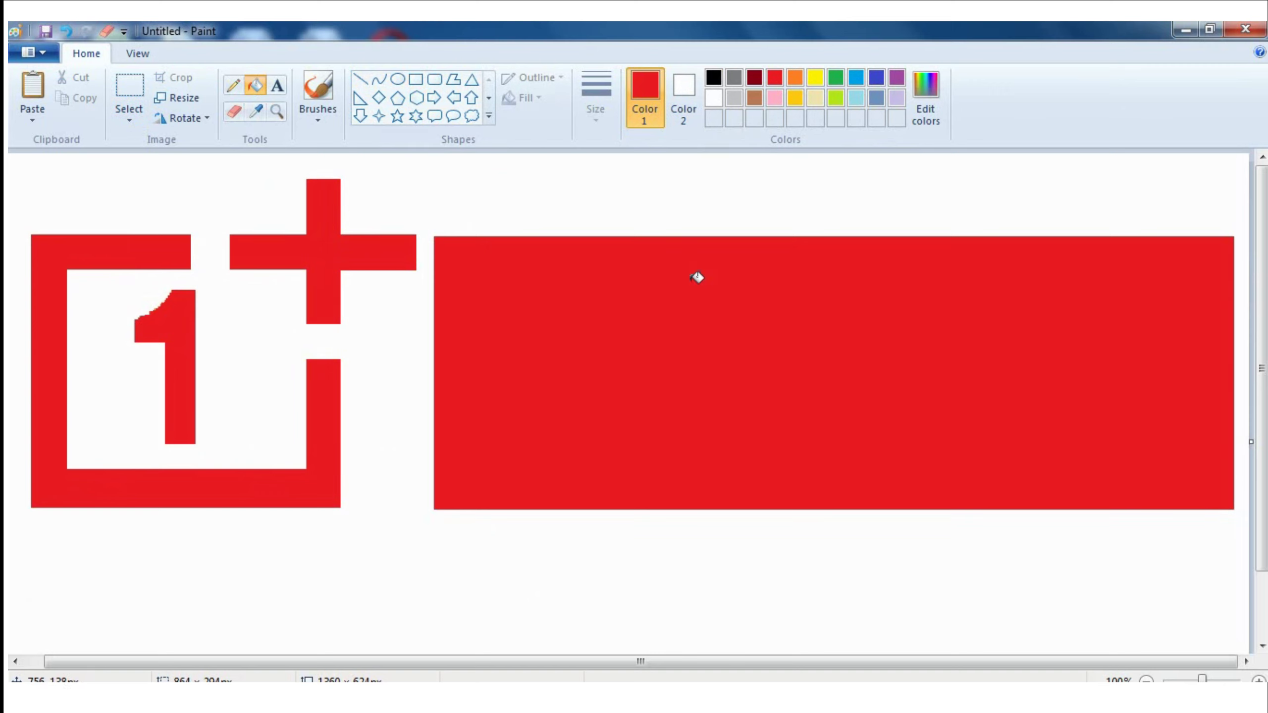
Step: Add the word ONE as white, bold Arial Black text at size 160, starting near the red rectangle's left edge
click(277, 85)
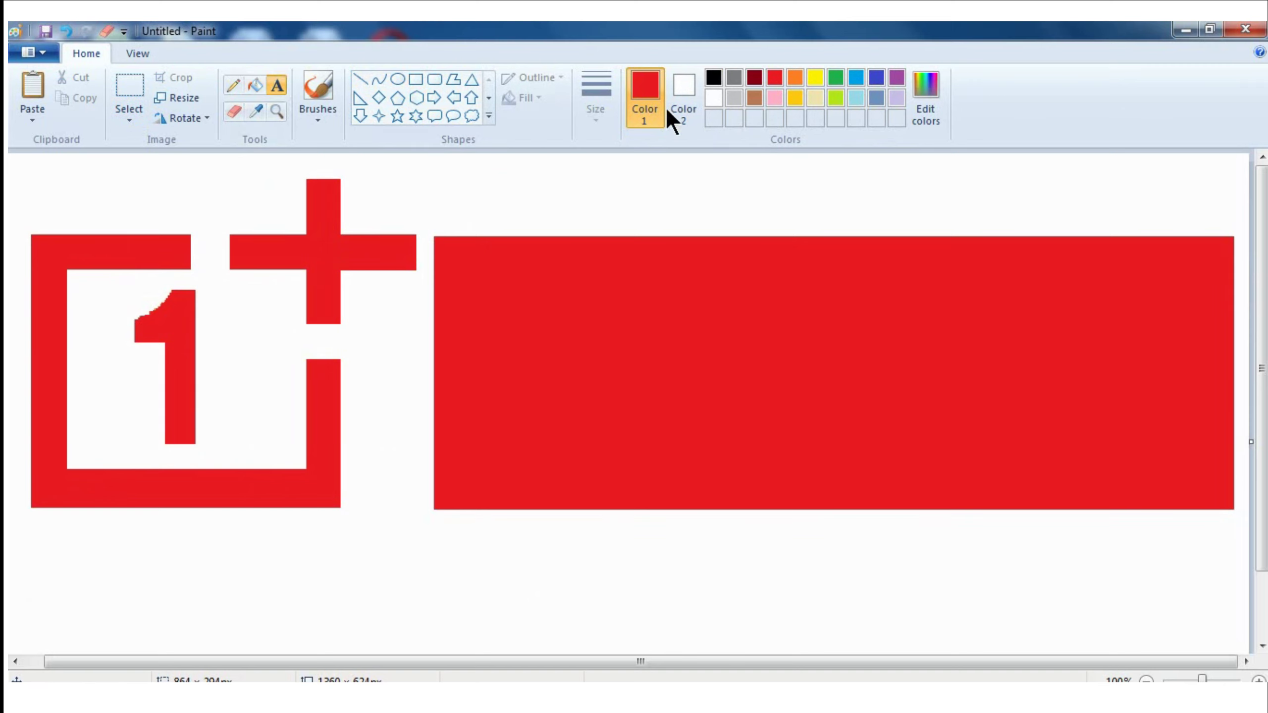
click(713, 98)
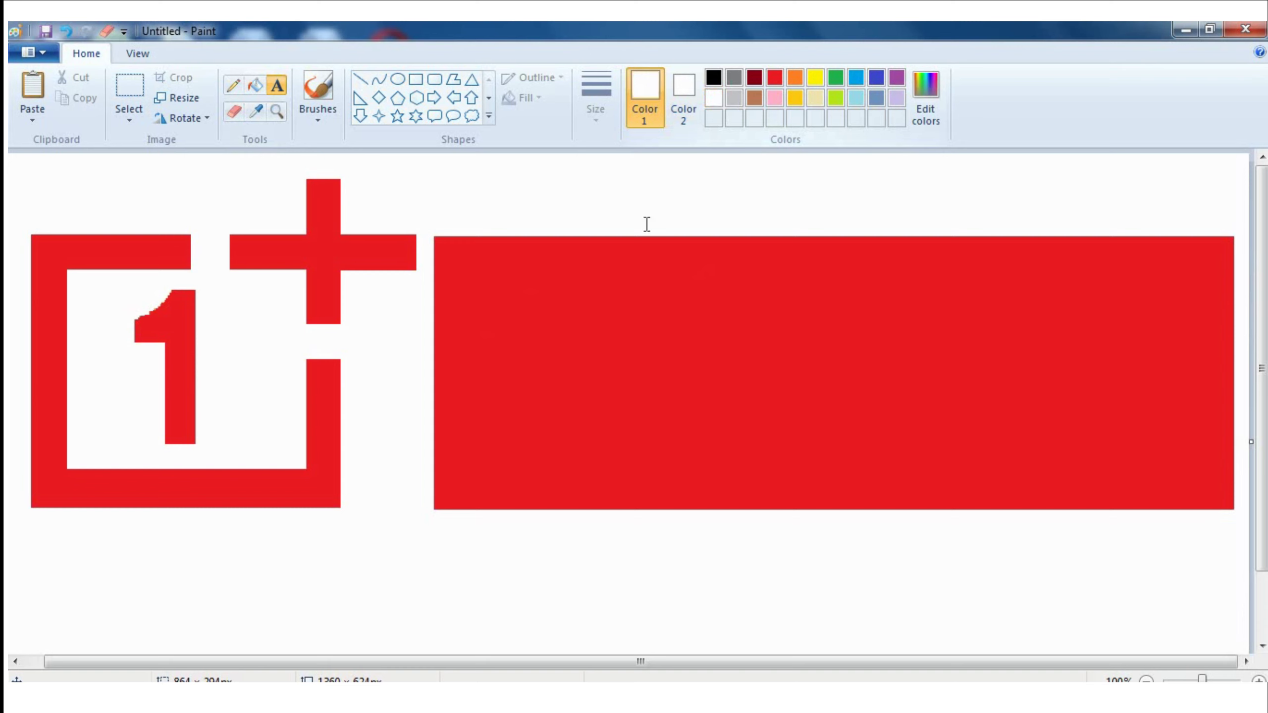
click(463, 382)
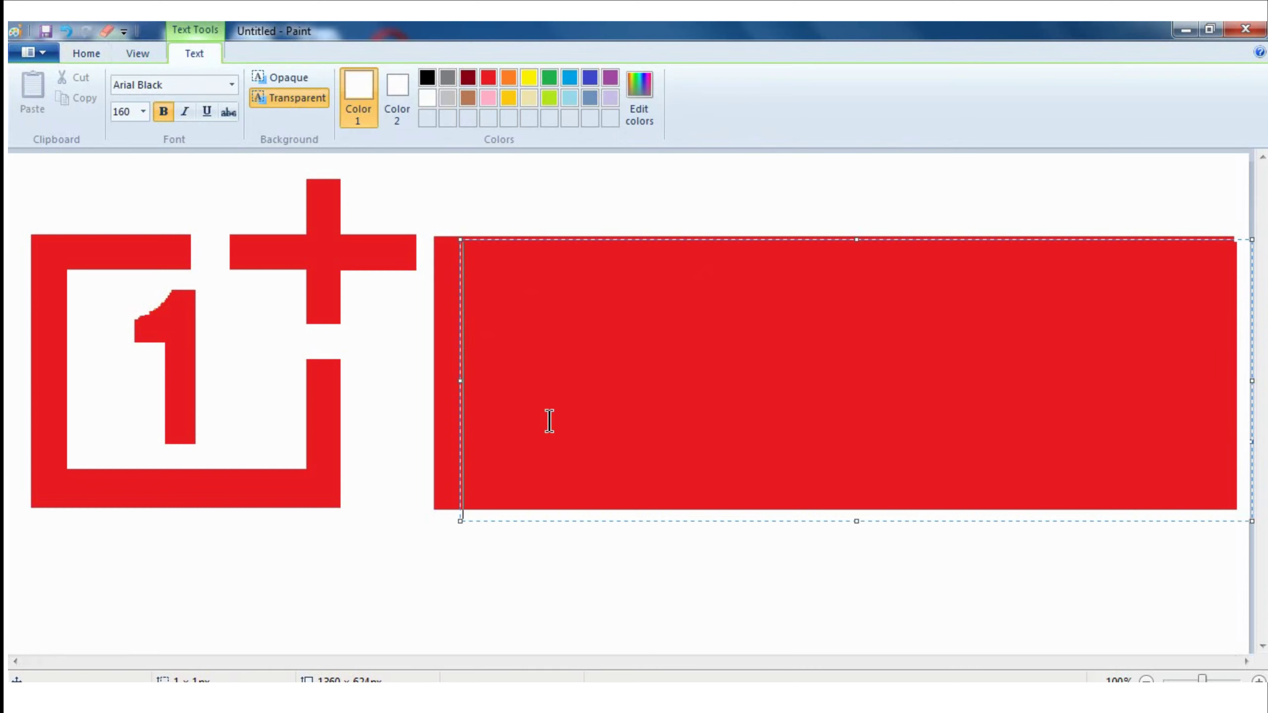
text(O)
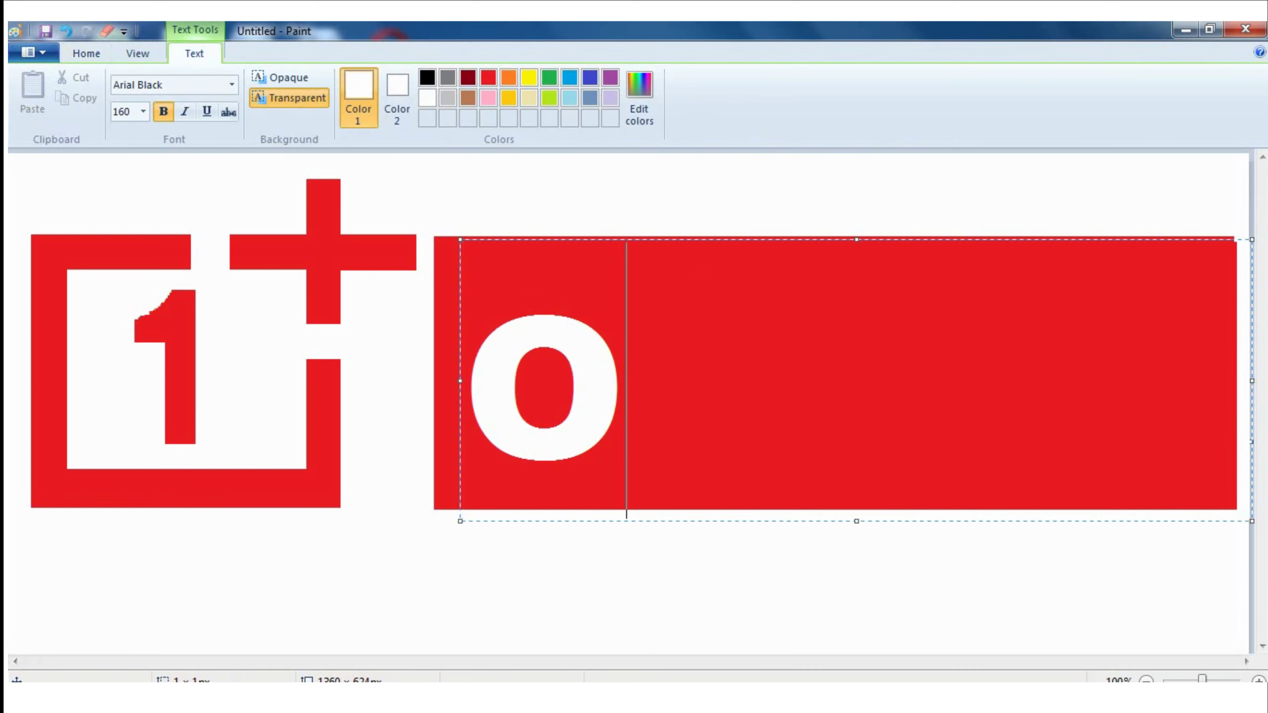
text(NE)
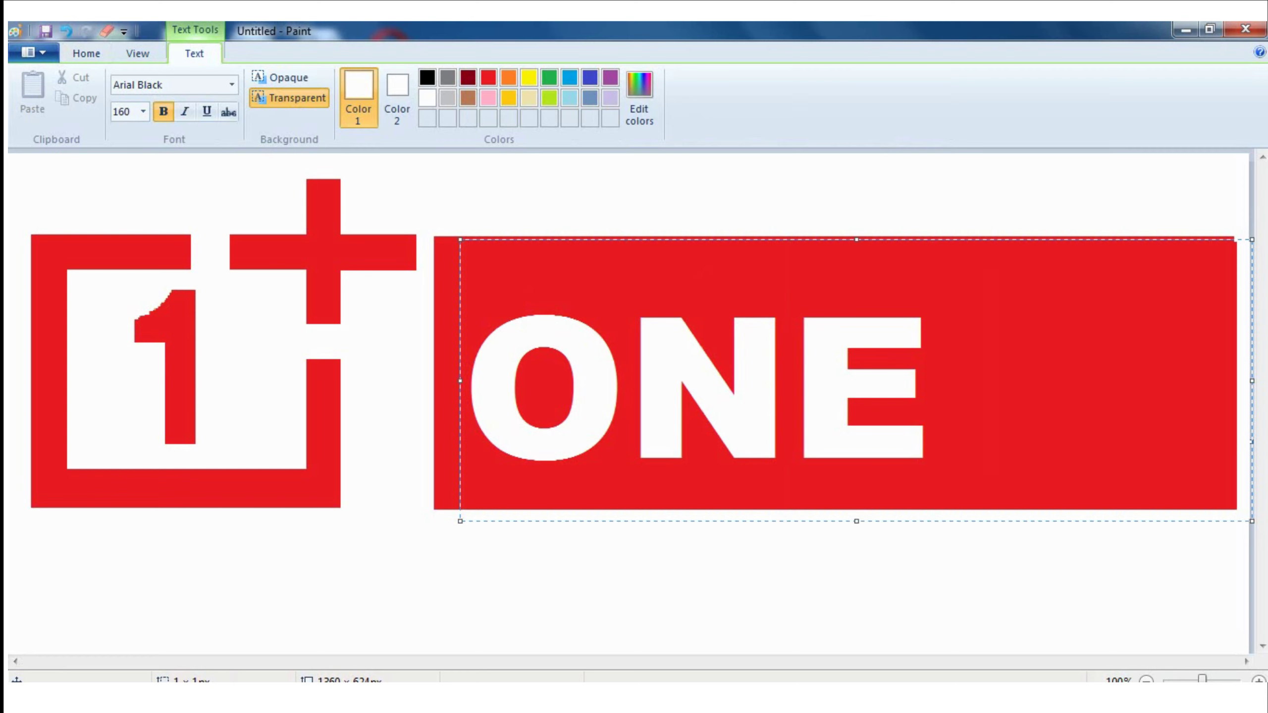
Step: Reduce the word ONE to size 72 and add the word PLUS after it on the same line
drag(927, 395, 799, 397)
drag(651, 398, 500, 405)
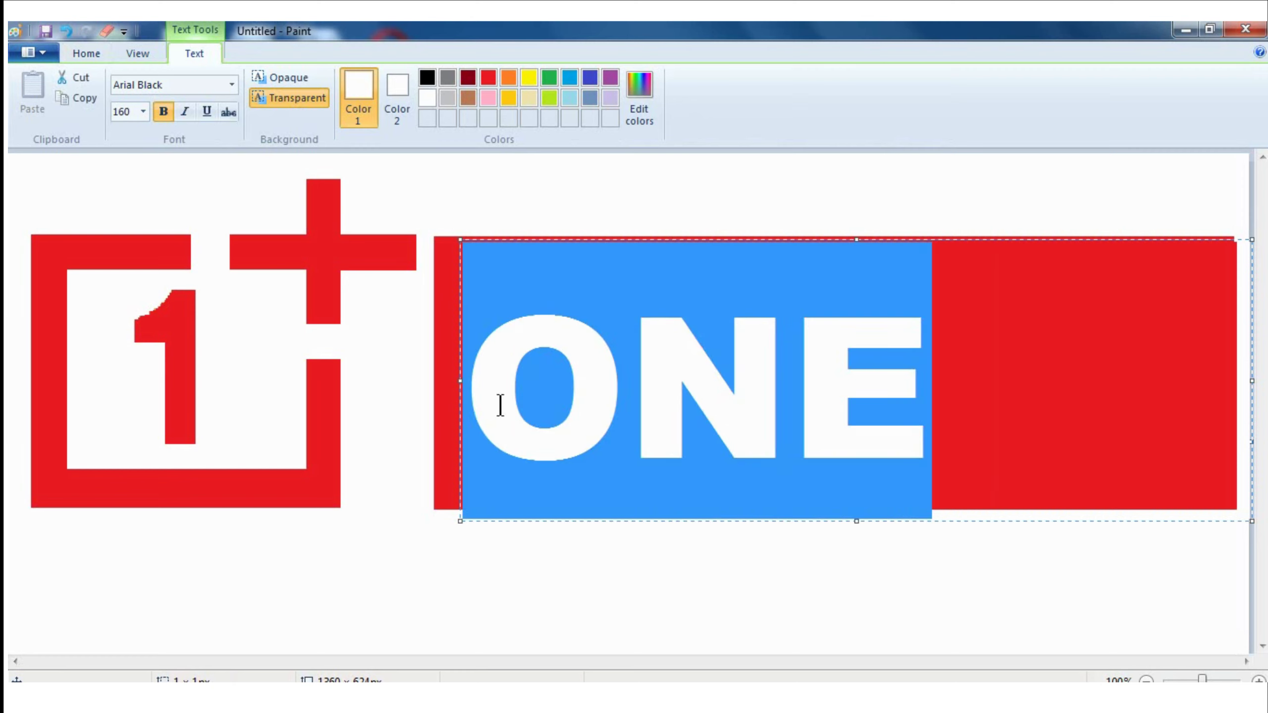
click(144, 111)
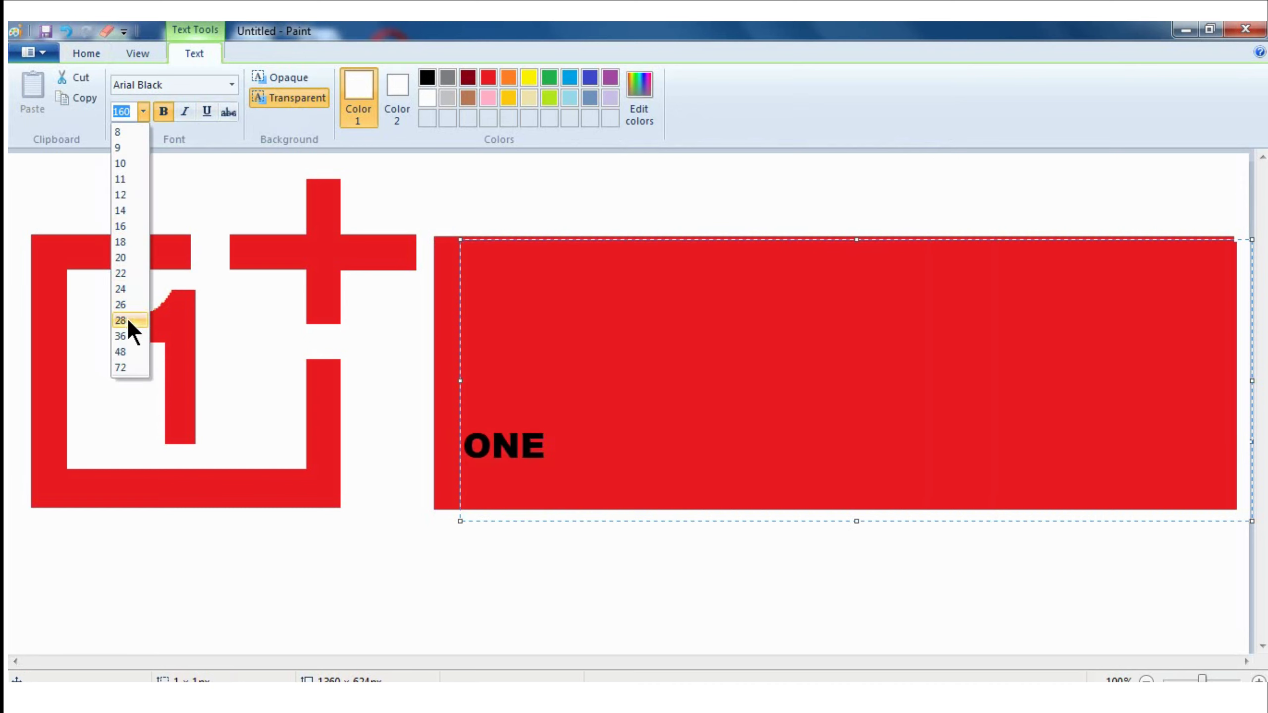
click(129, 363)
click(687, 444)
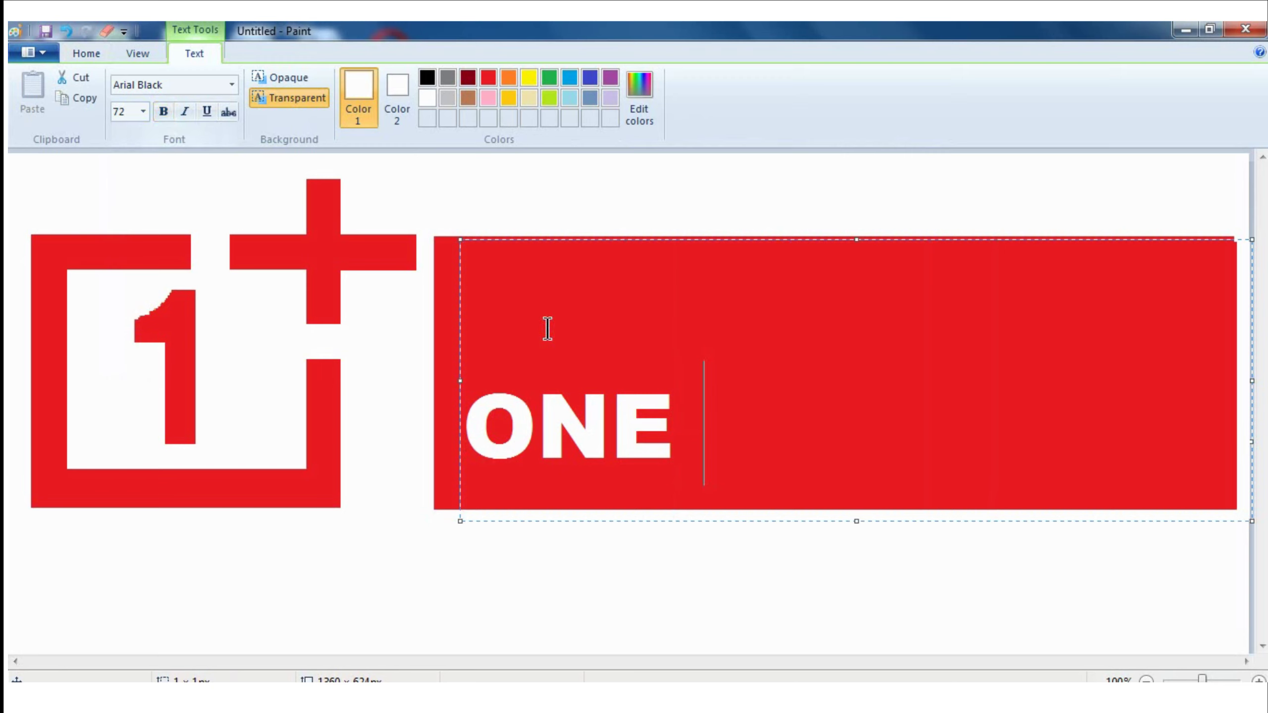
text(PLU)
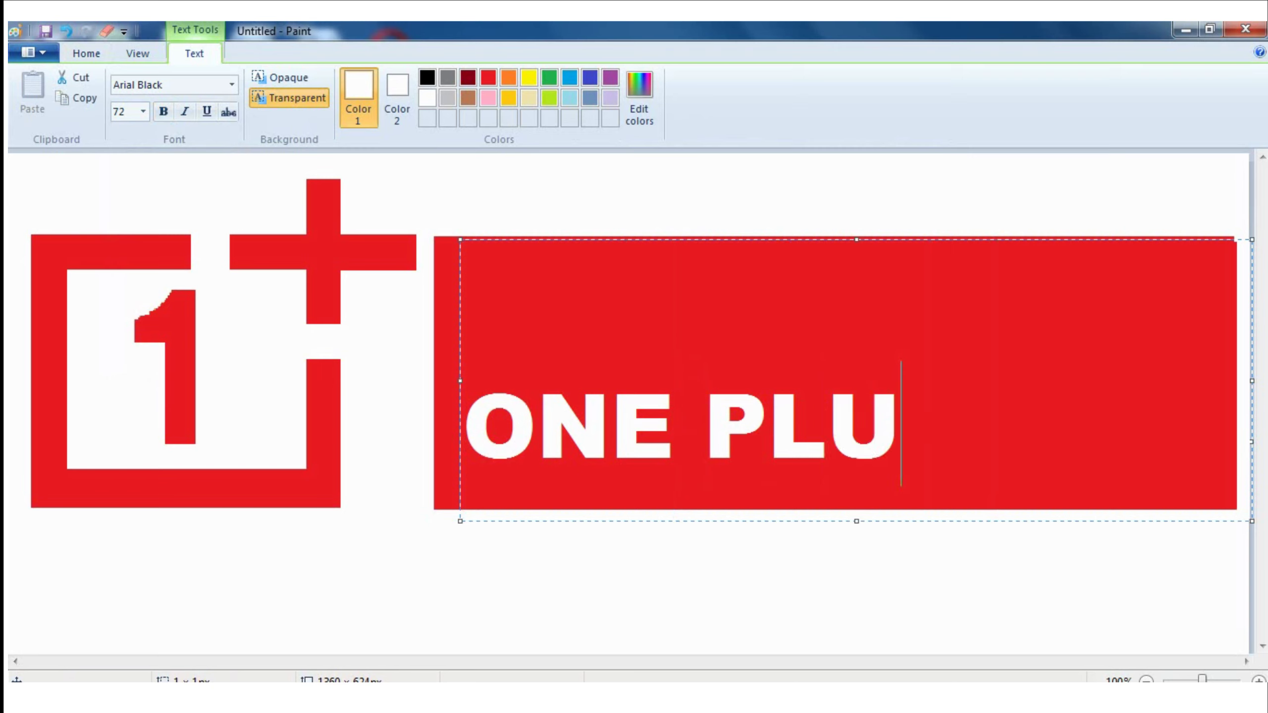
text(S)
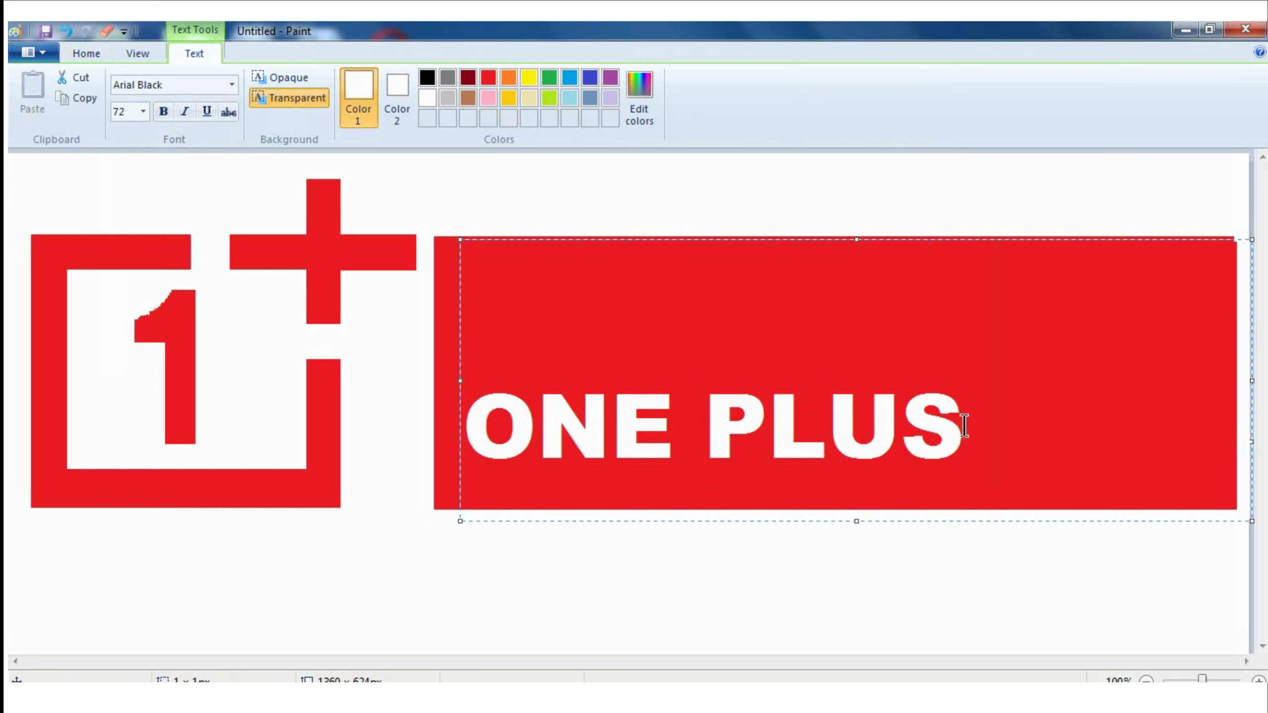
Step: Change the font of the word PLUS to Big John and try bold on it
drag(965, 427, 695, 439)
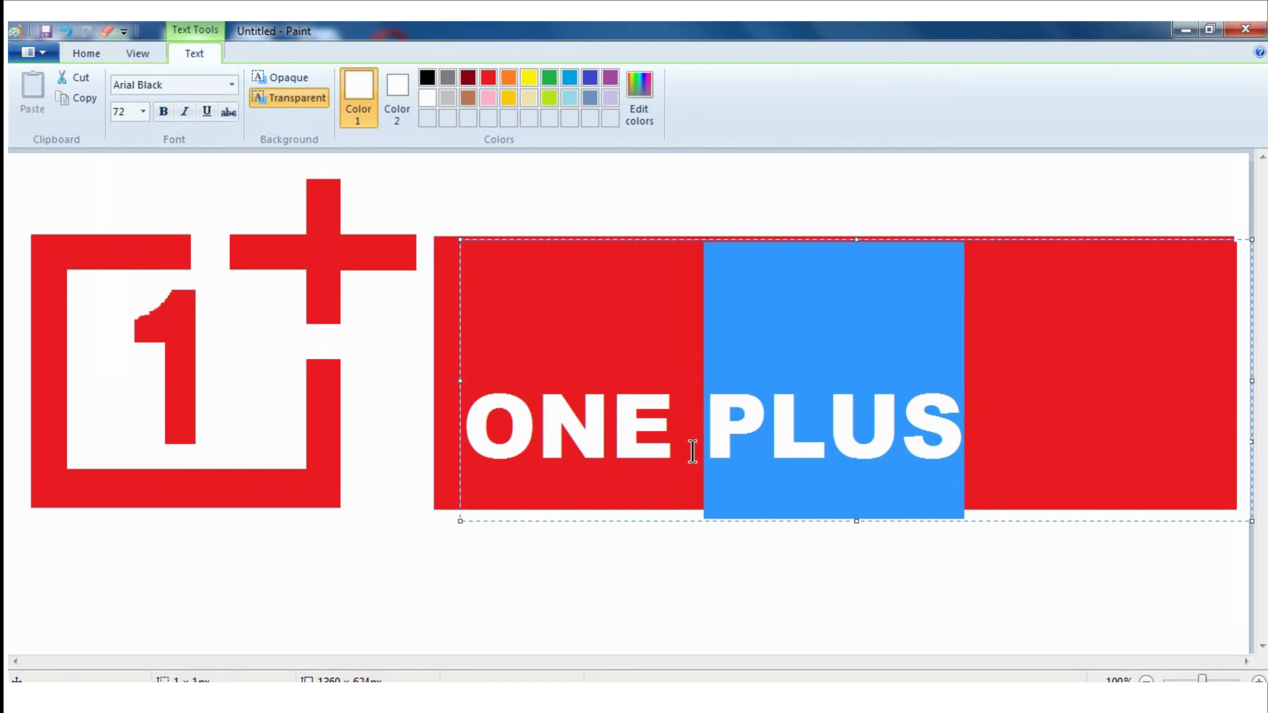
click(232, 84)
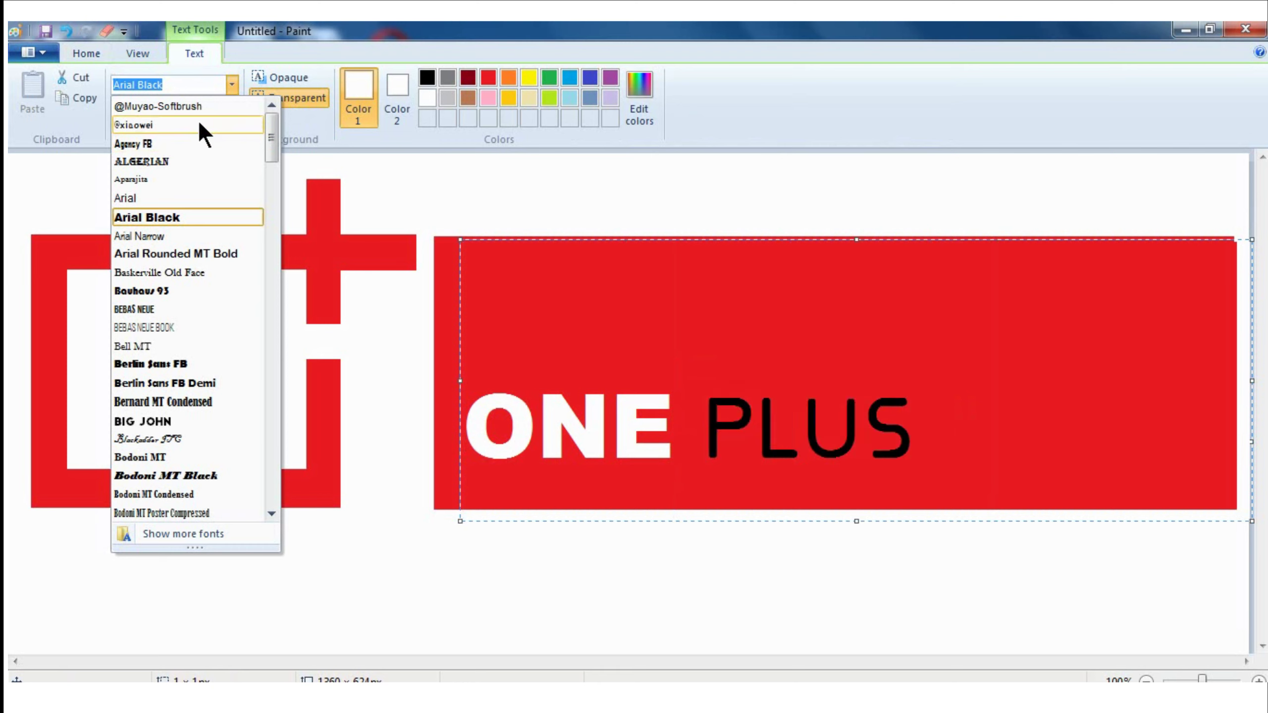
click(182, 425)
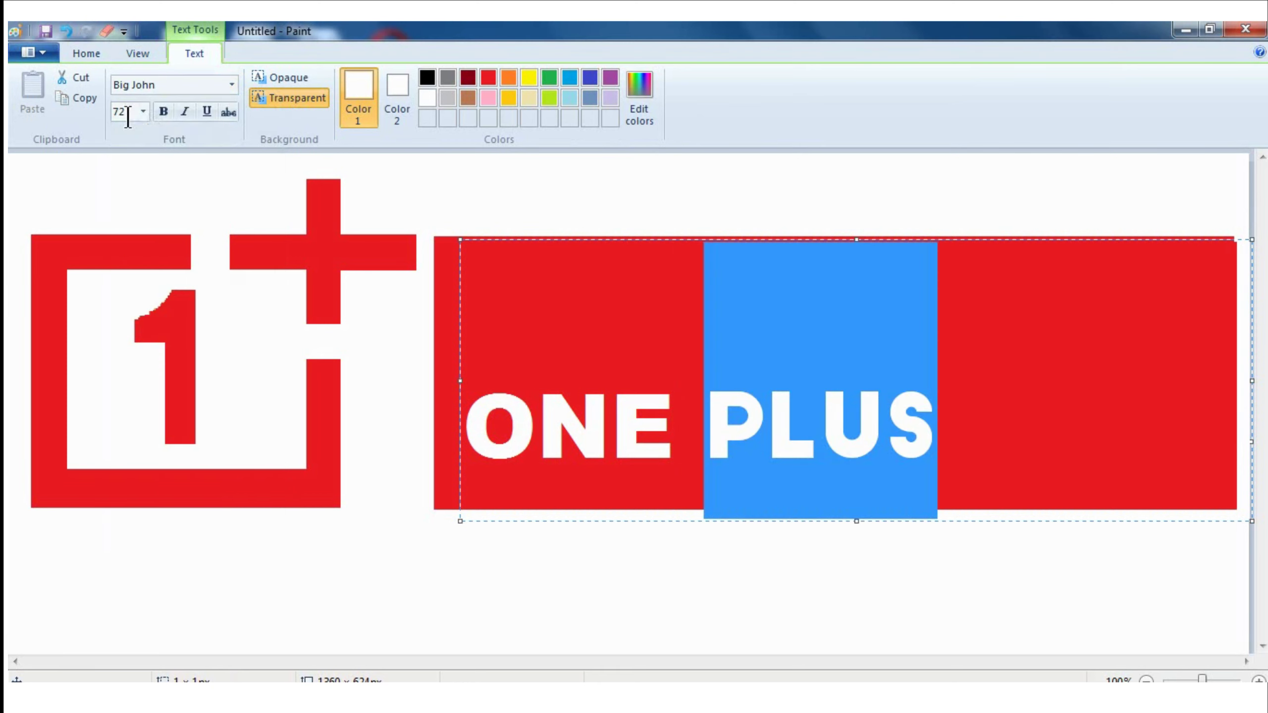
click(168, 114)
click(164, 111)
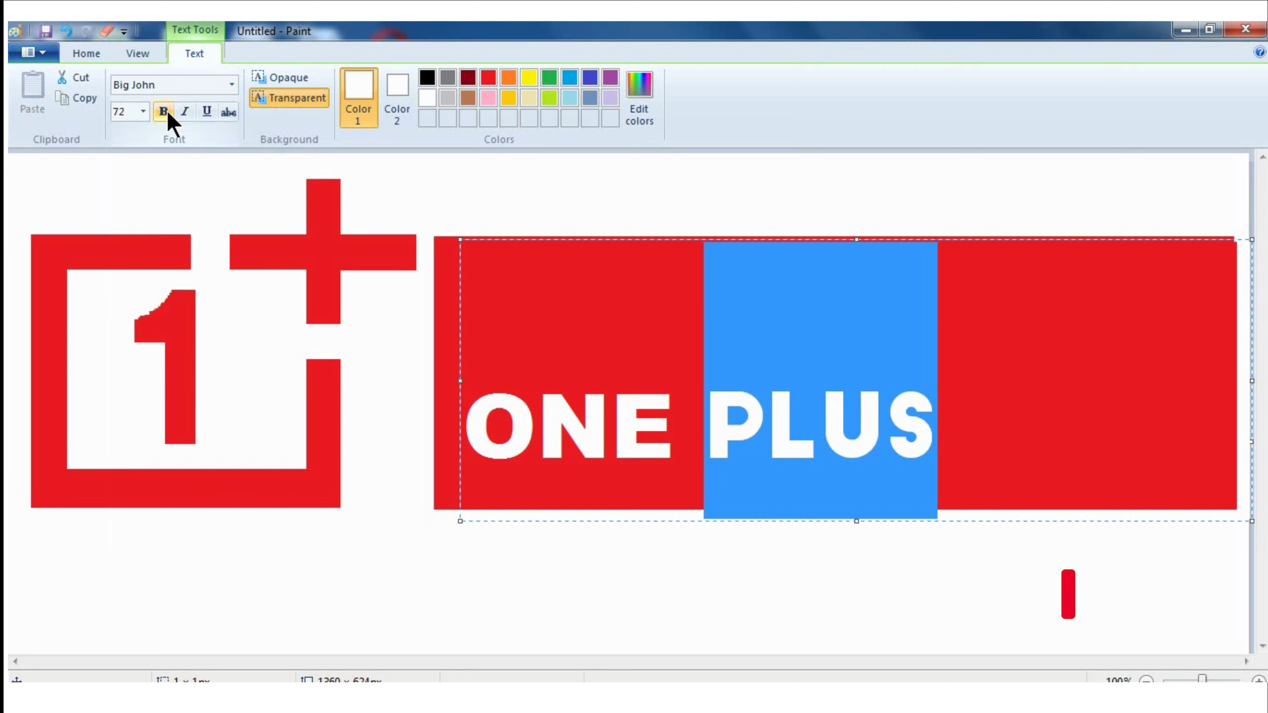
Step: Change the font of the word ONE to Big John, keeping it bold
drag(686, 440, 465, 429)
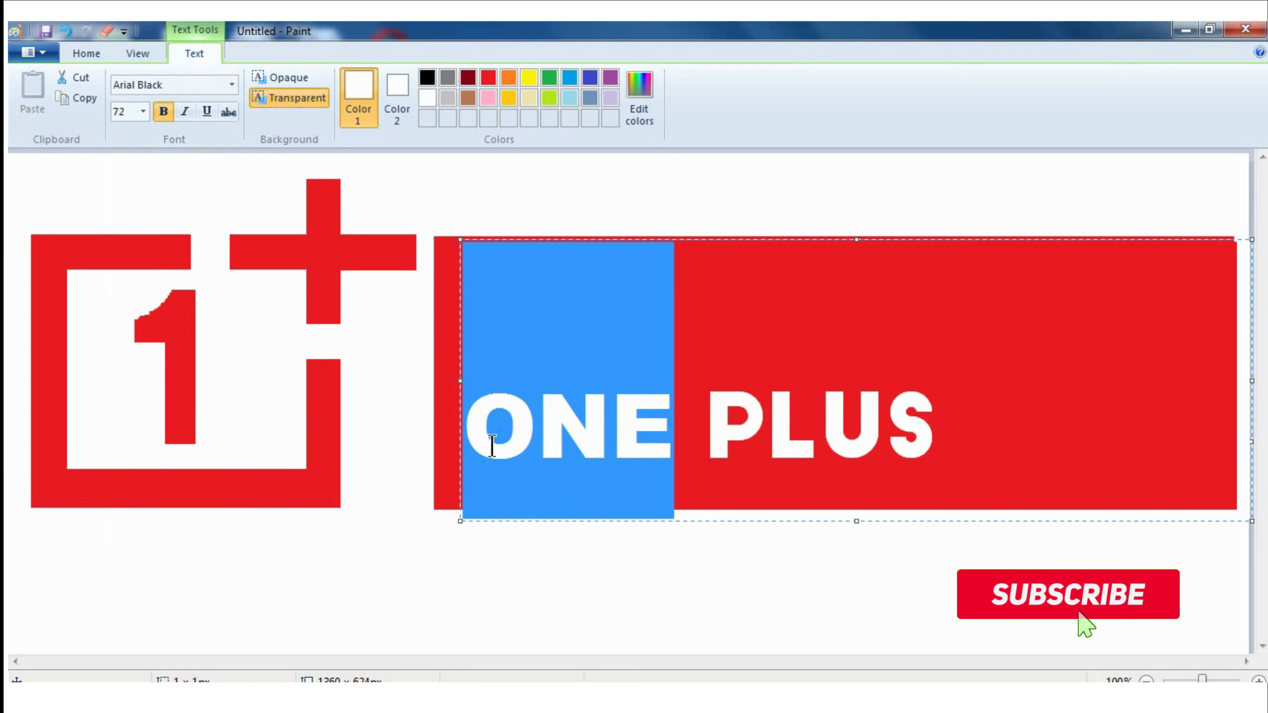
click(232, 85)
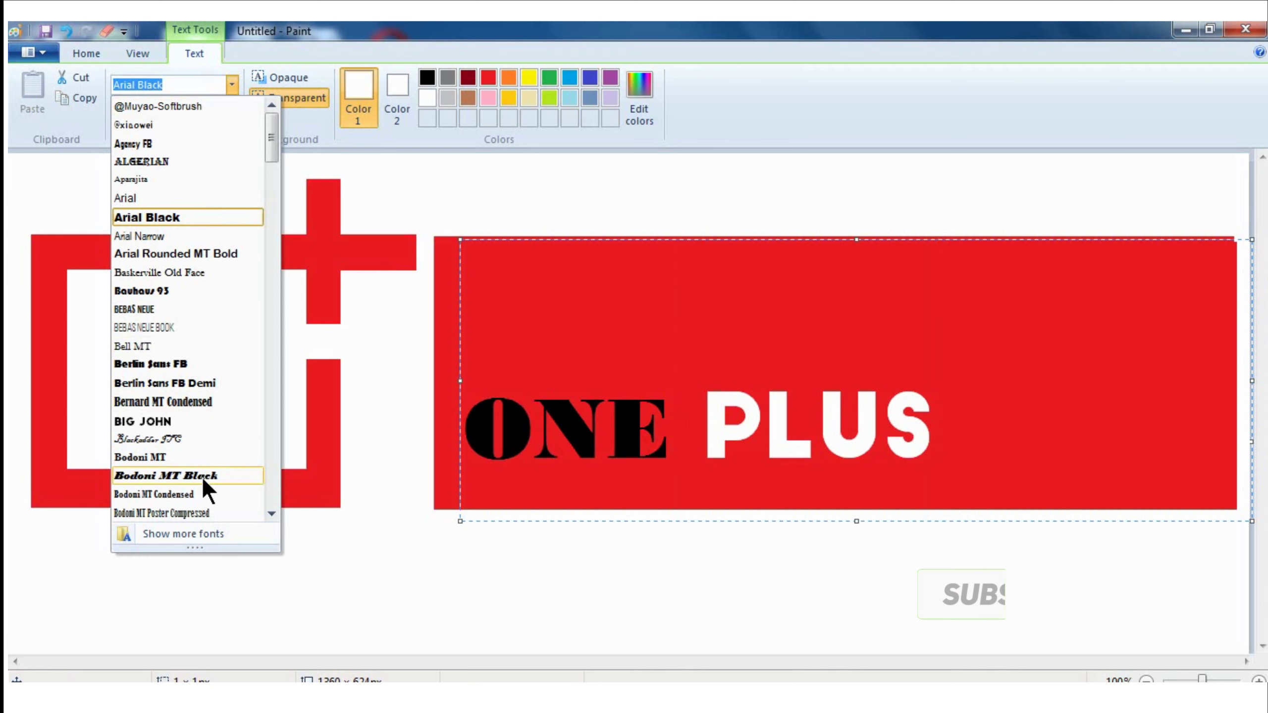
click(186, 417)
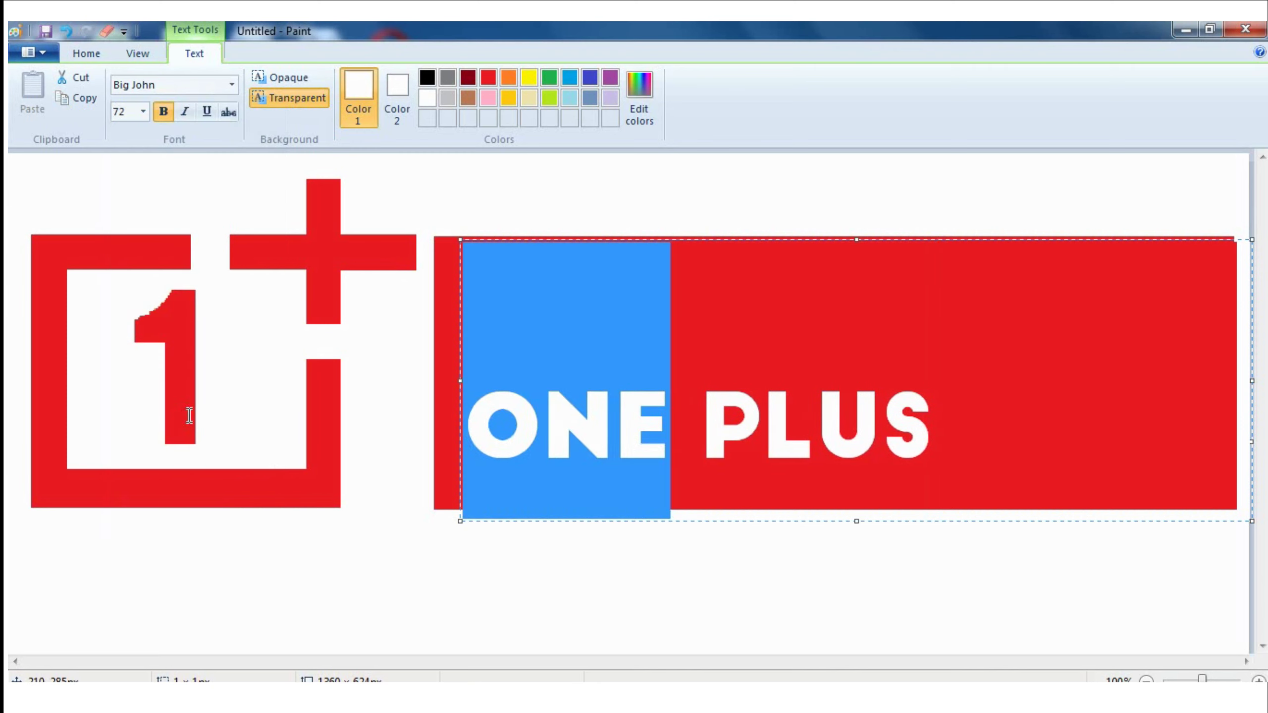
click(173, 113)
click(173, 113)
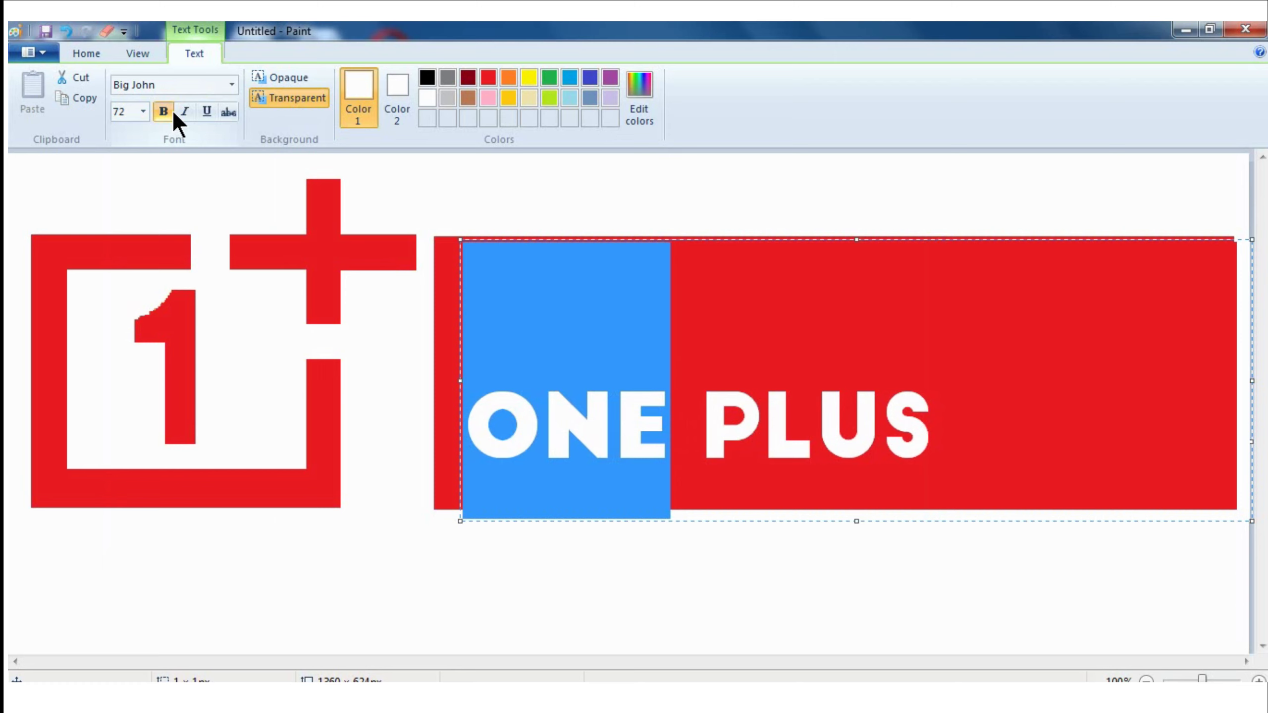
click(757, 415)
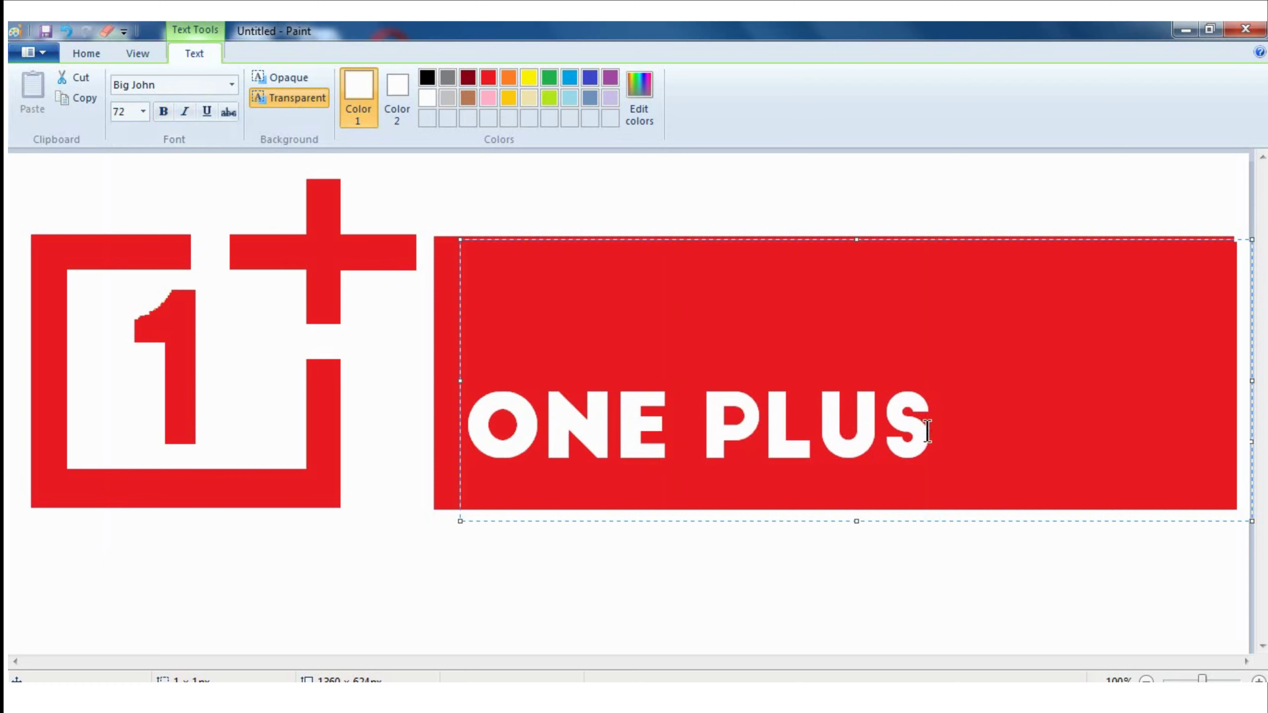
Step: Change the font of the word PLUS to MS Reference Sans Serif
drag(932, 430, 699, 448)
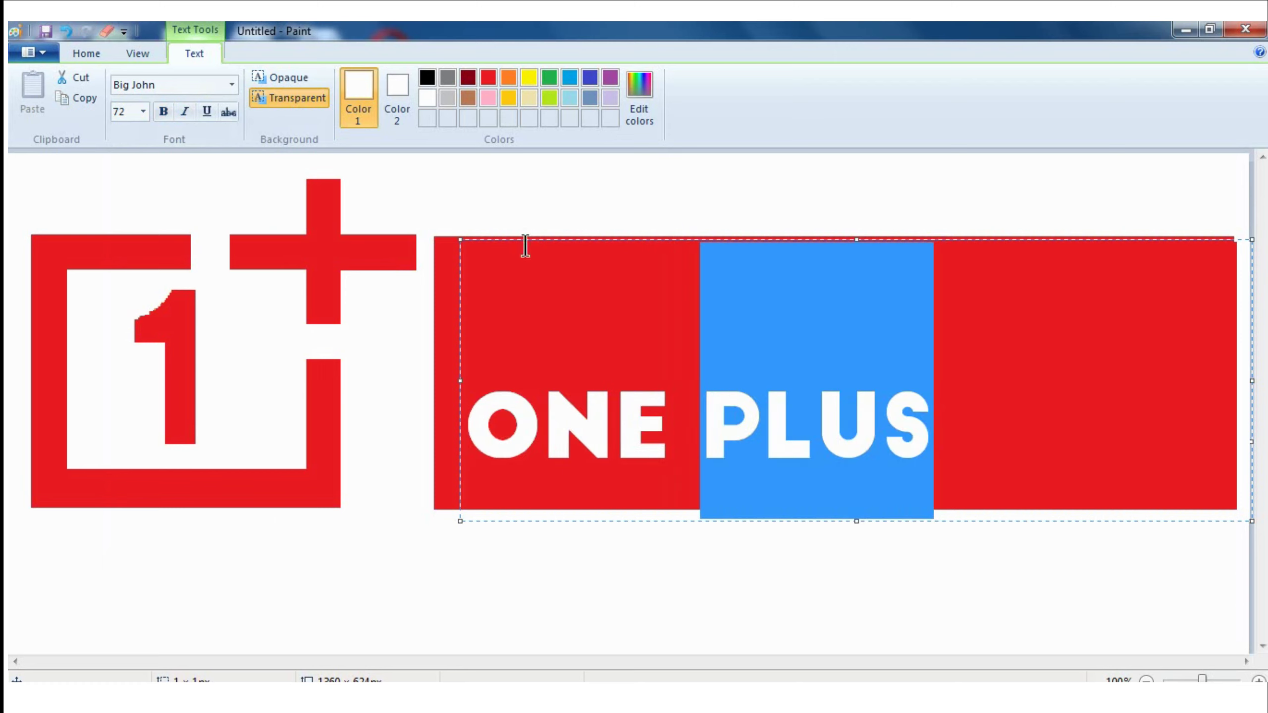
click(232, 83)
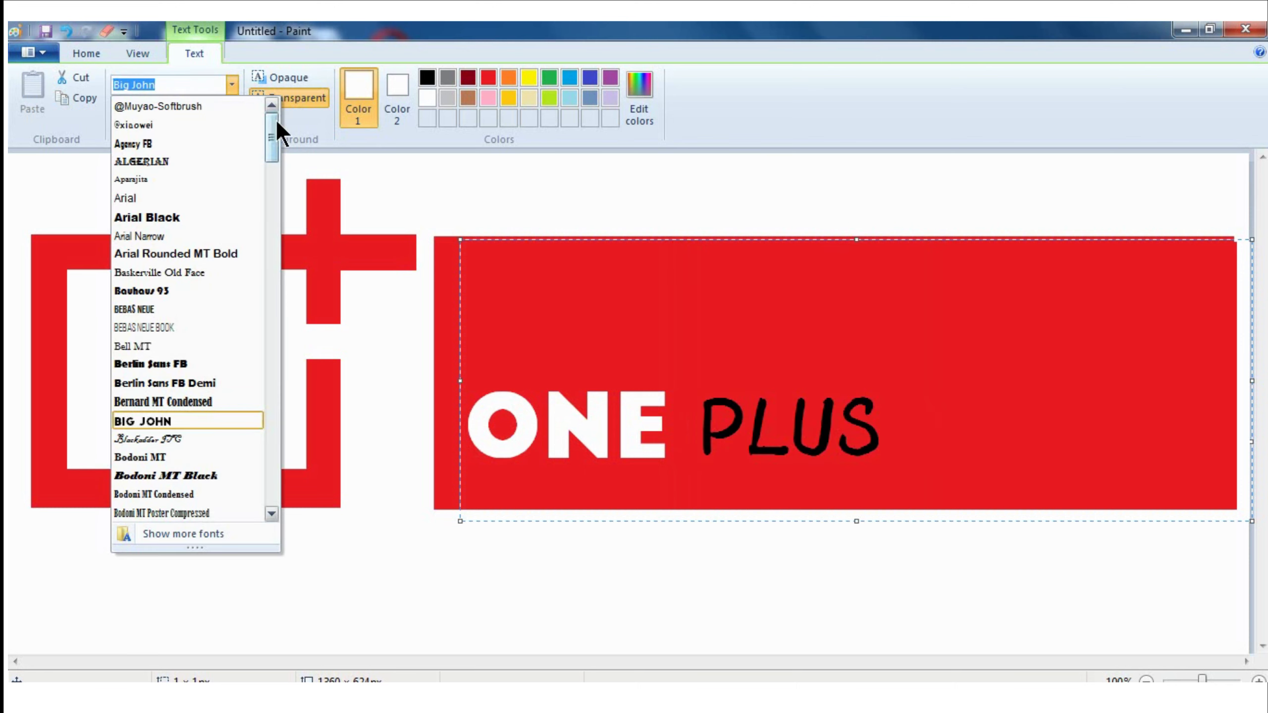
drag(272, 119, 257, 286)
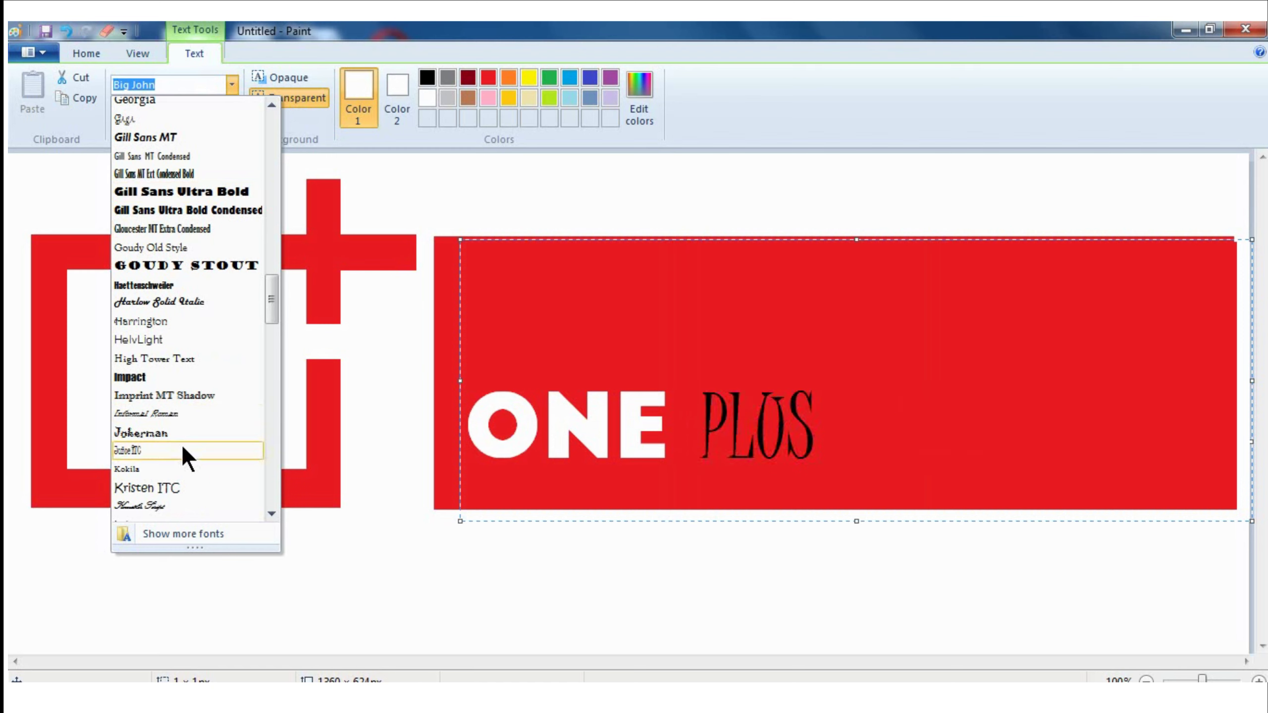
scroll(182, 477, down, 3)
scroll(183, 478, down, 2)
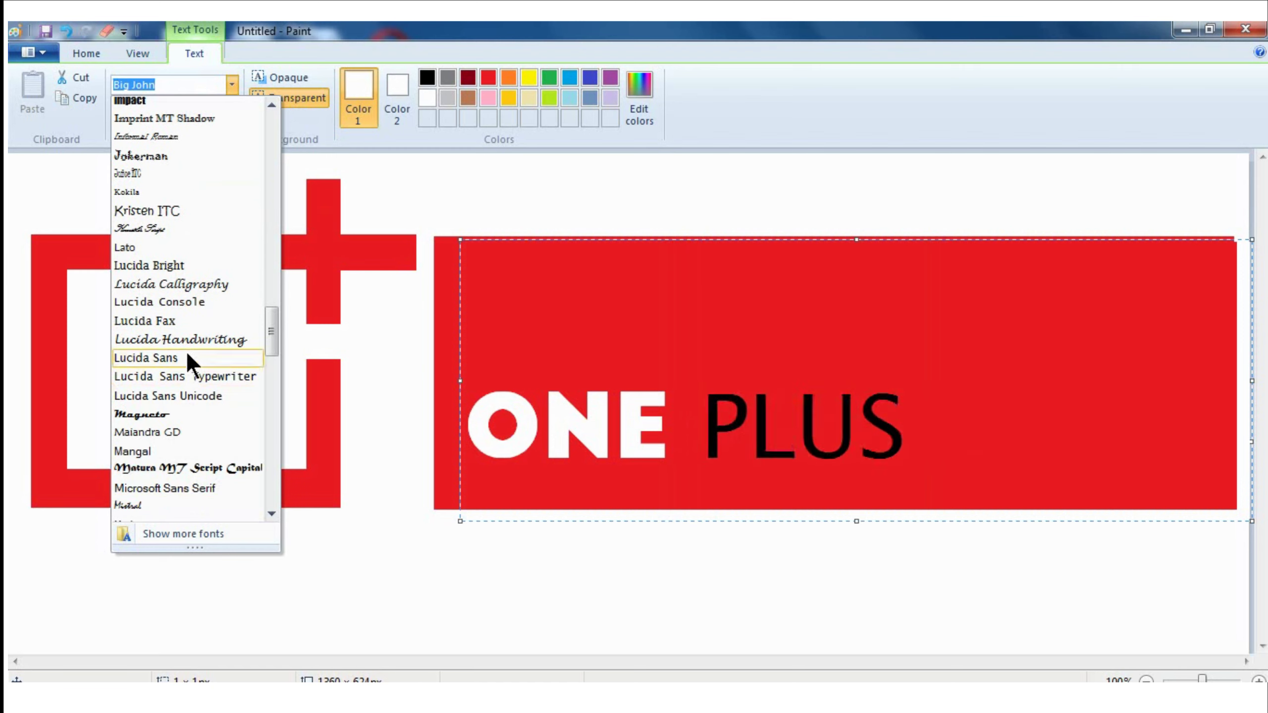
scroll(192, 320, down, 2)
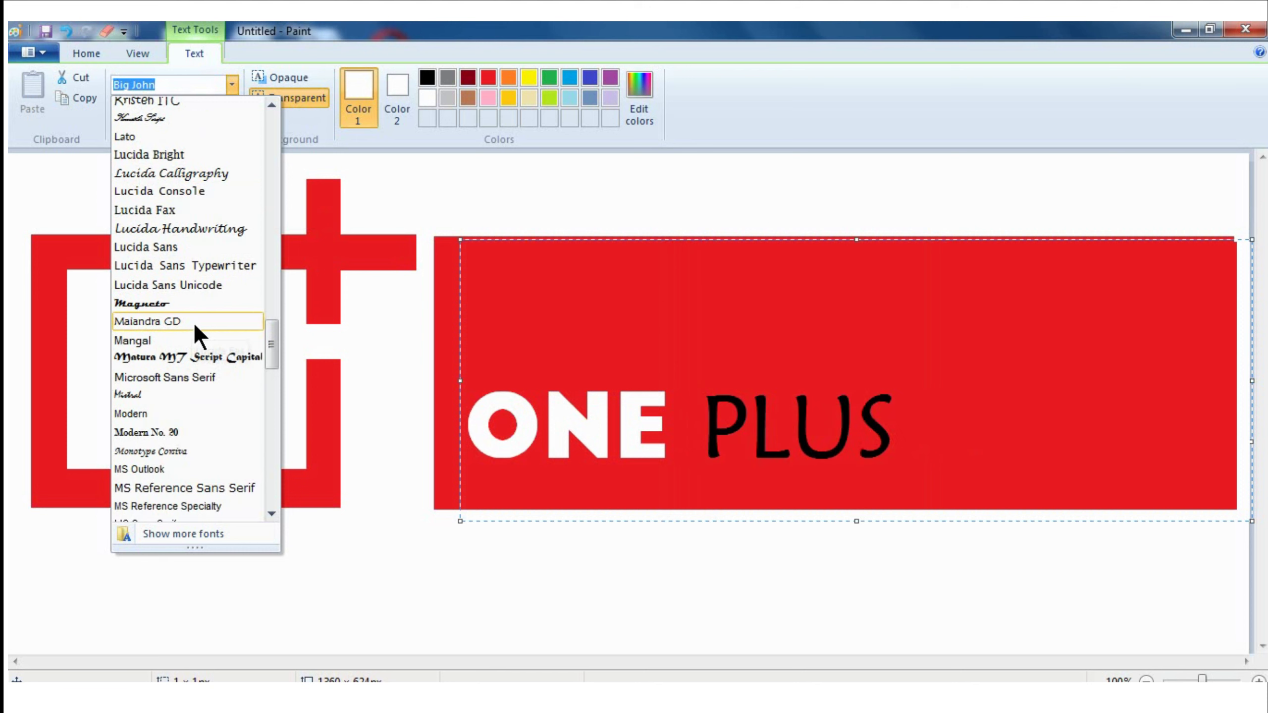
scroll(188, 372, down, 2)
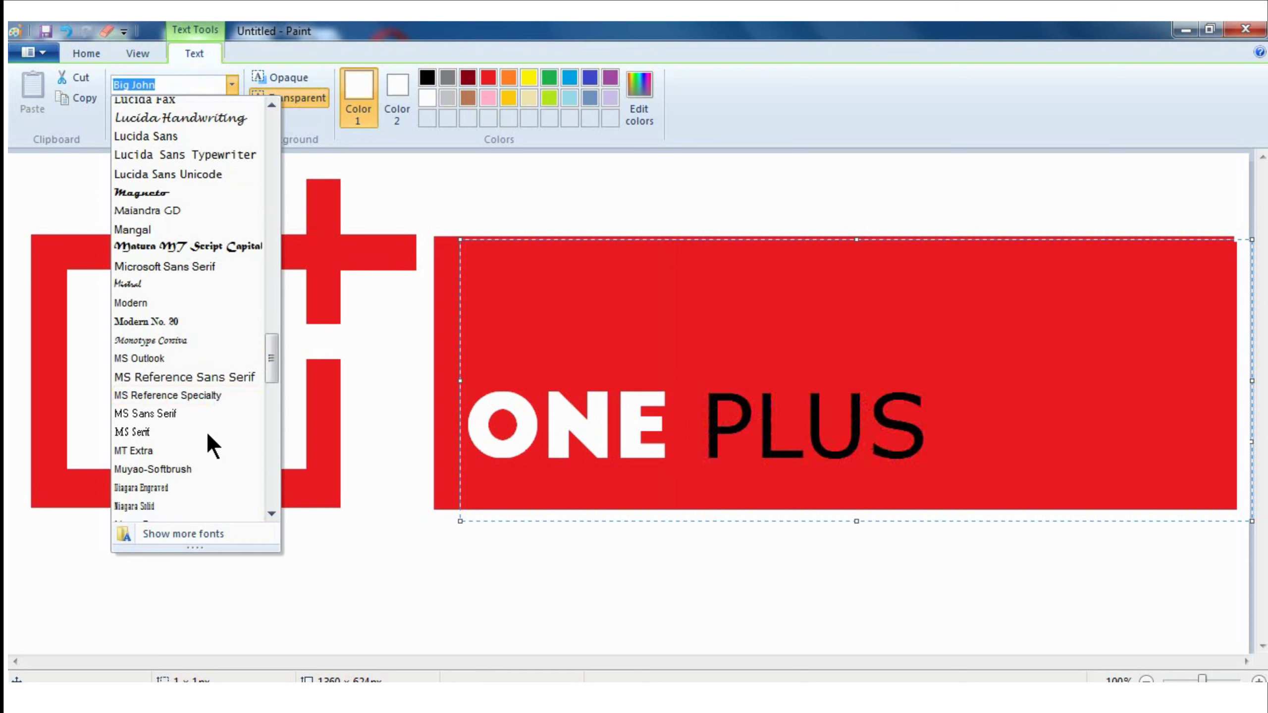
click(218, 376)
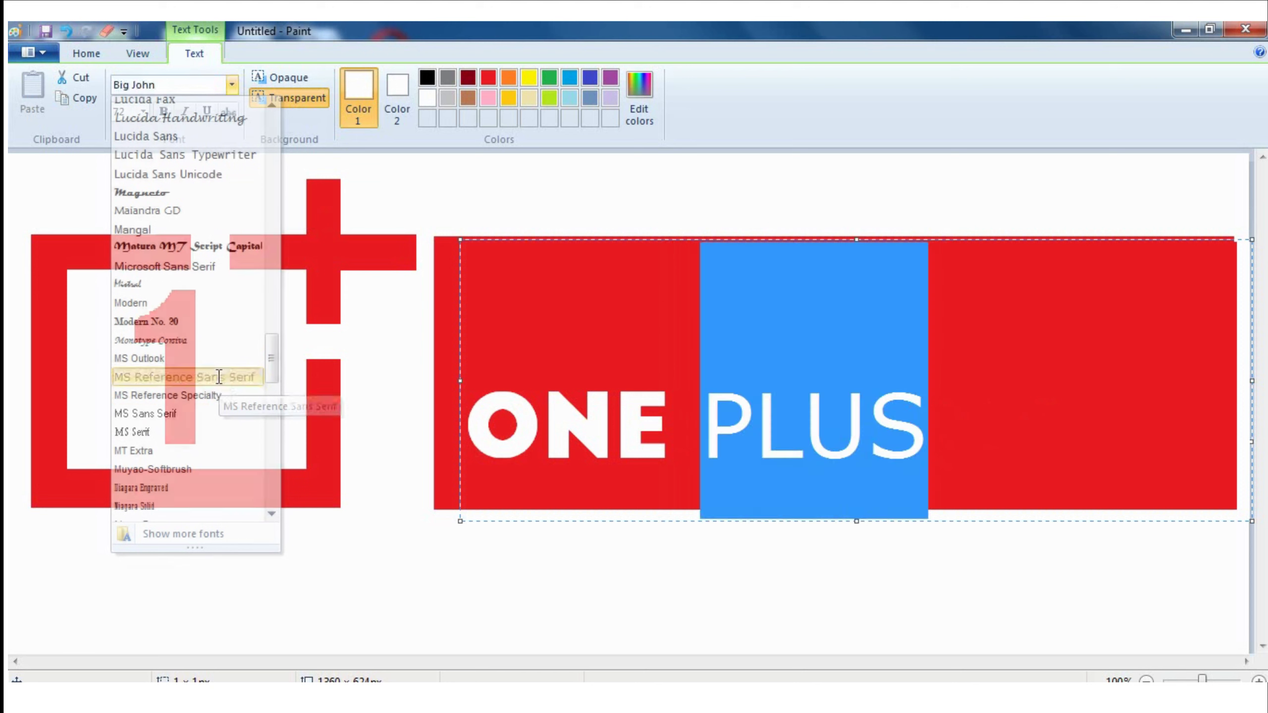
Step: Set the whole ONE PLUS text to size 120 and move its text box slightly up and left to centre it on the rectangle
click(805, 439)
drag(925, 434, 464, 430)
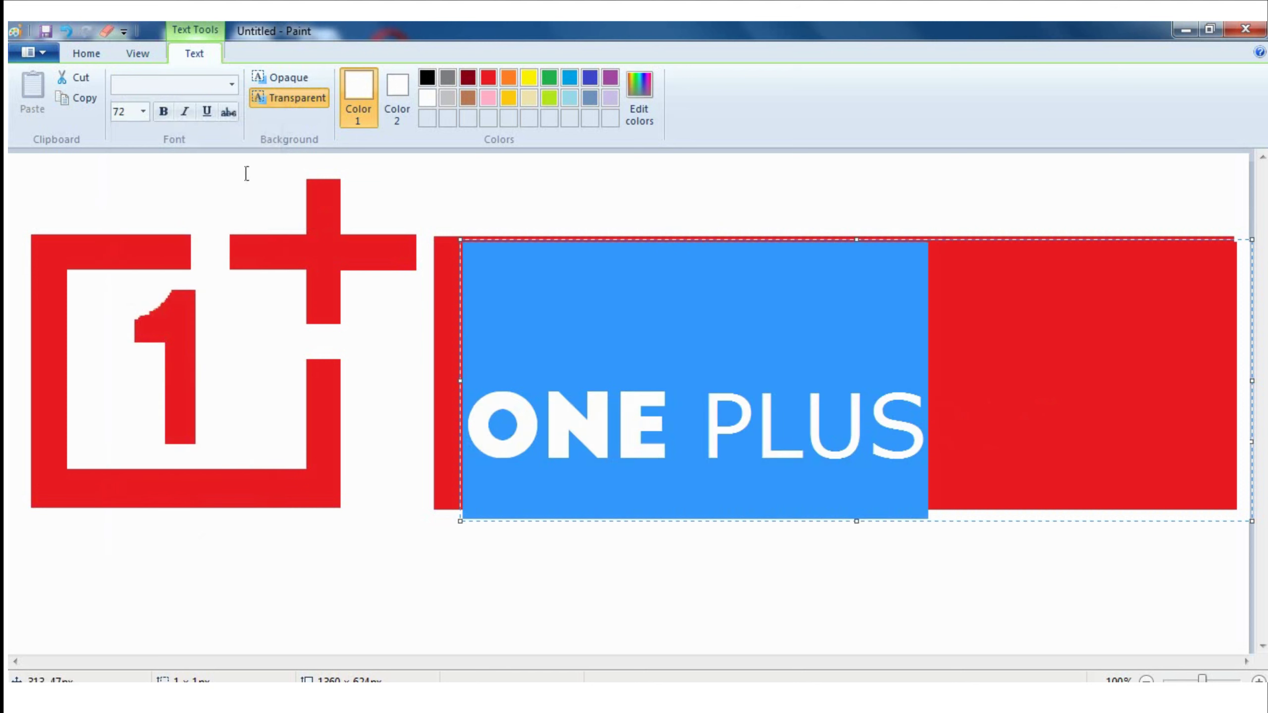
click(126, 111)
text(120)
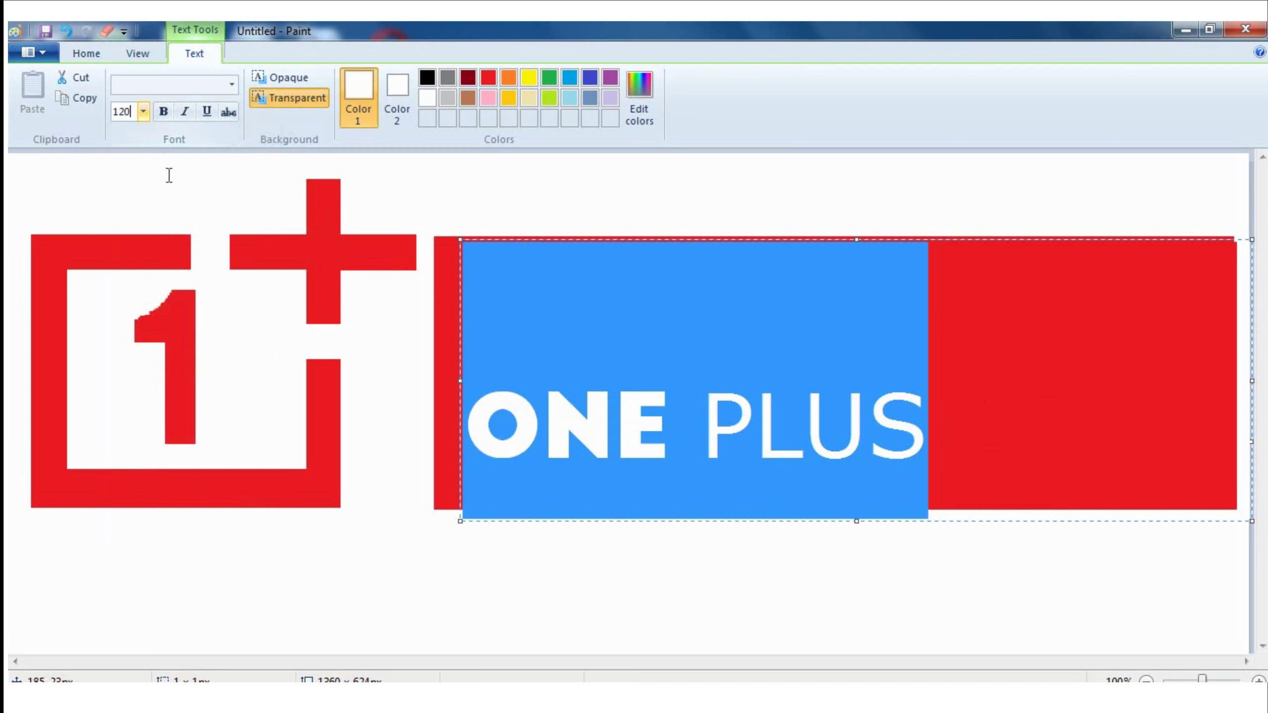
key(Return)
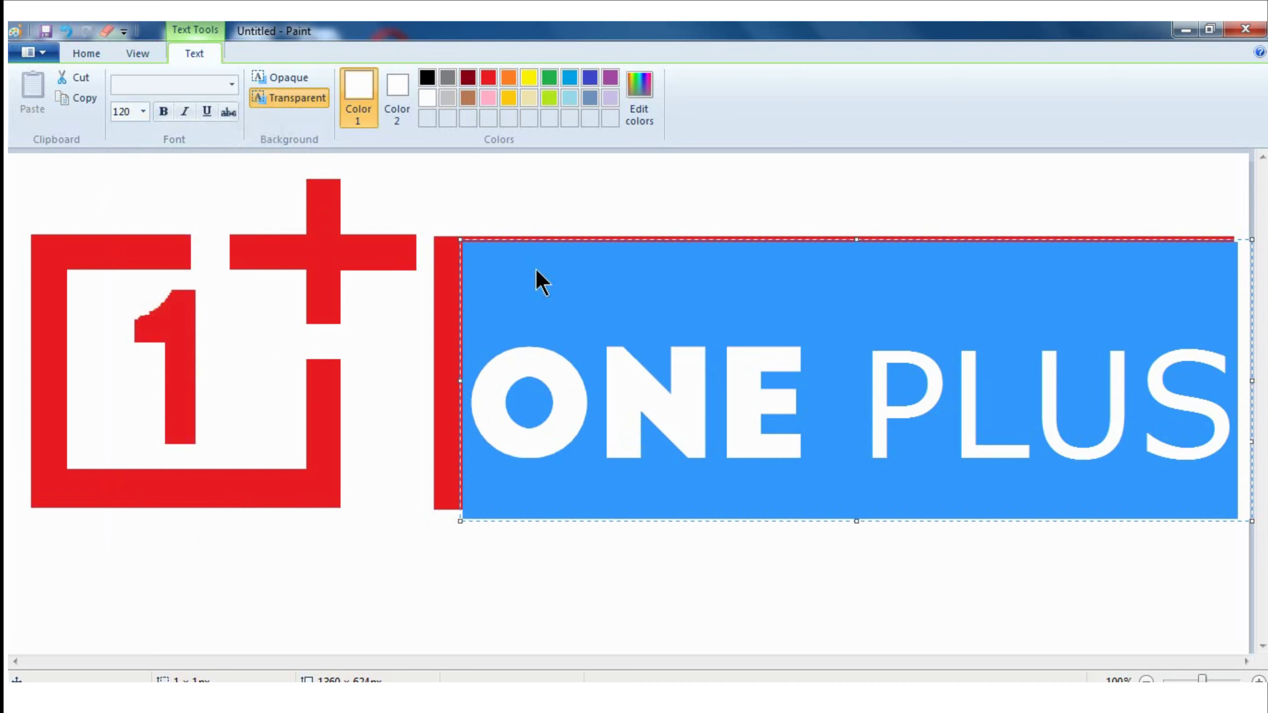
drag(592, 240, 576, 204)
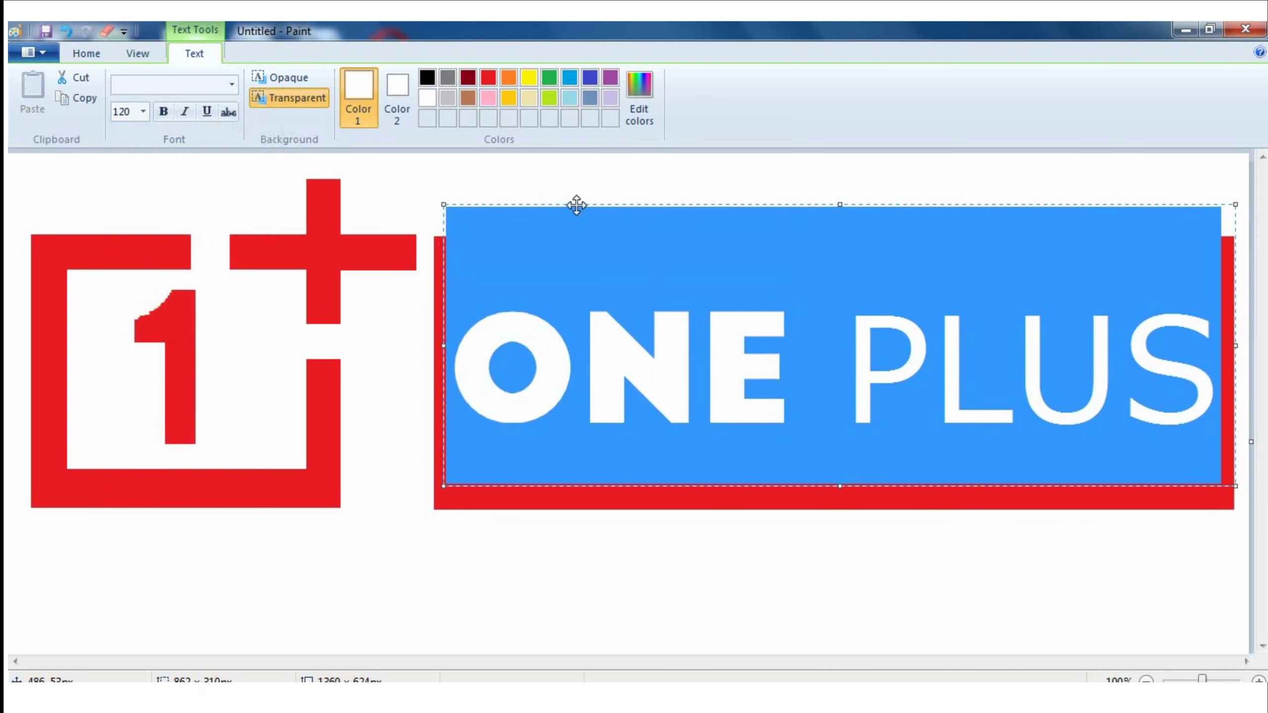
Step: Change the font of the word ONE in the enlarged wordmark to Arial
click(694, 309)
drag(790, 350, 454, 383)
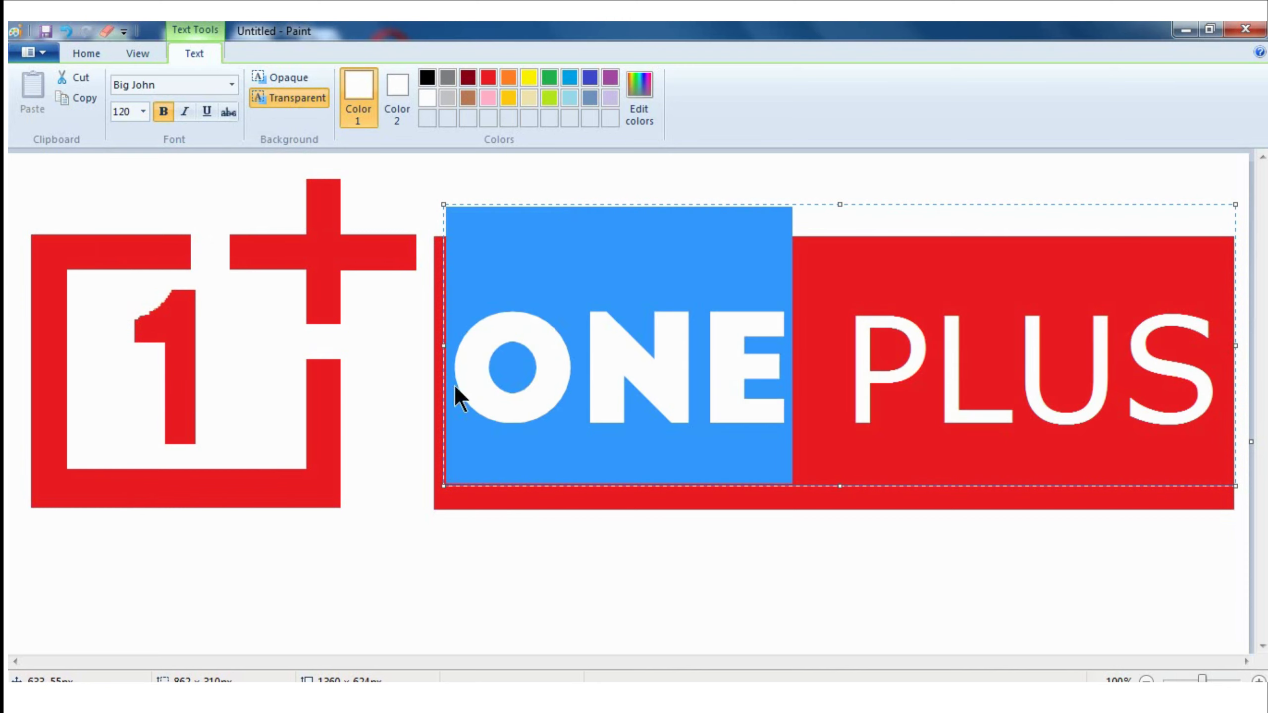
click(231, 84)
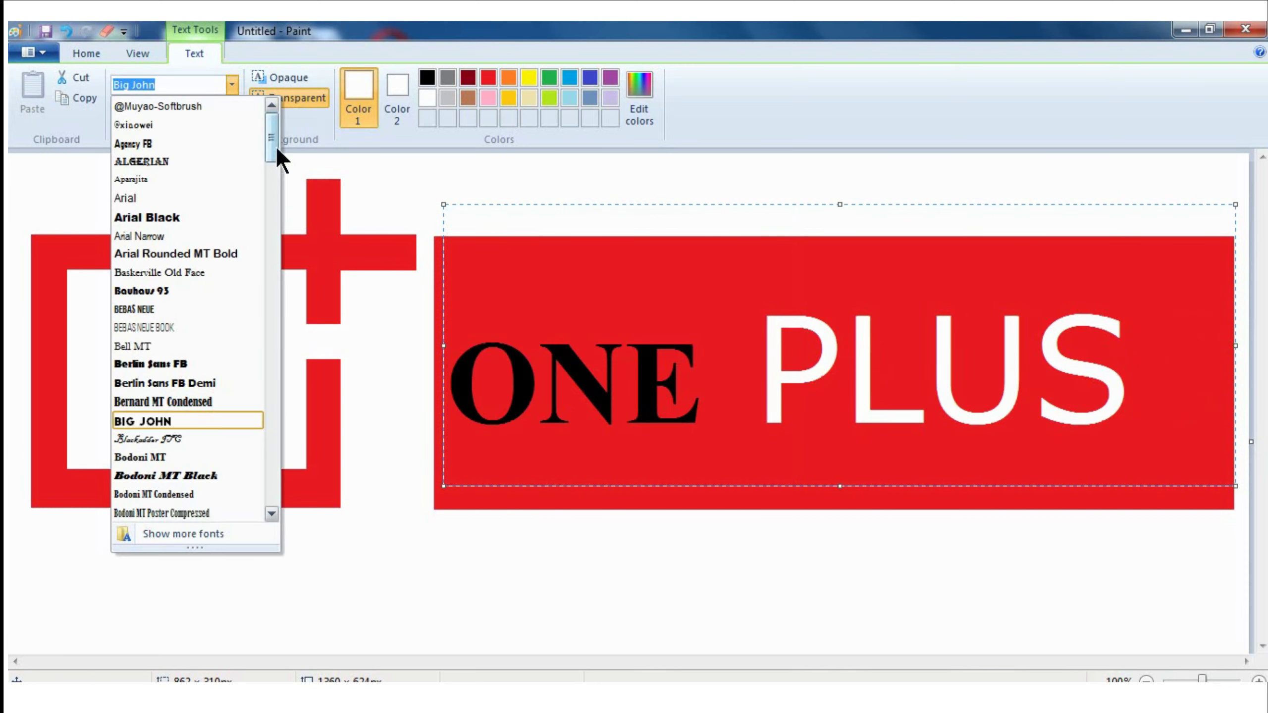
click(185, 198)
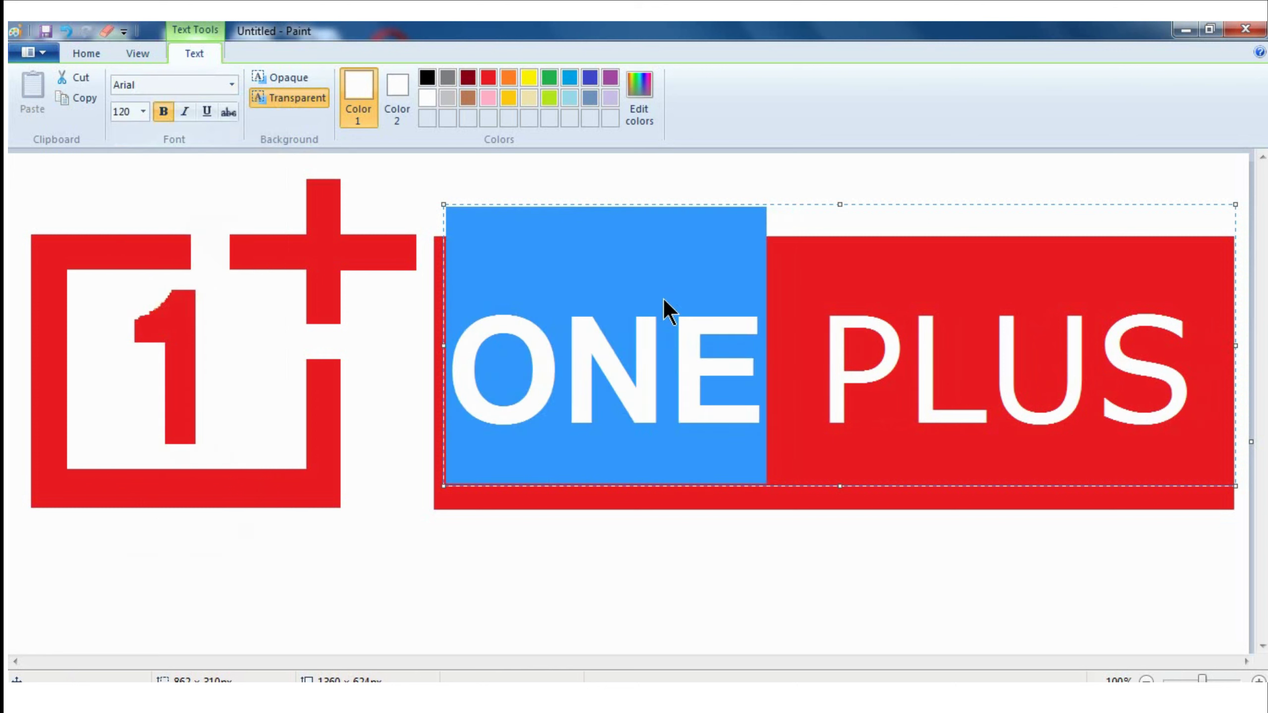
Step: Recolour the word PLUS light grey (RGB 233, 233, 233), leaving ONE white, and finish editing the text
click(808, 366)
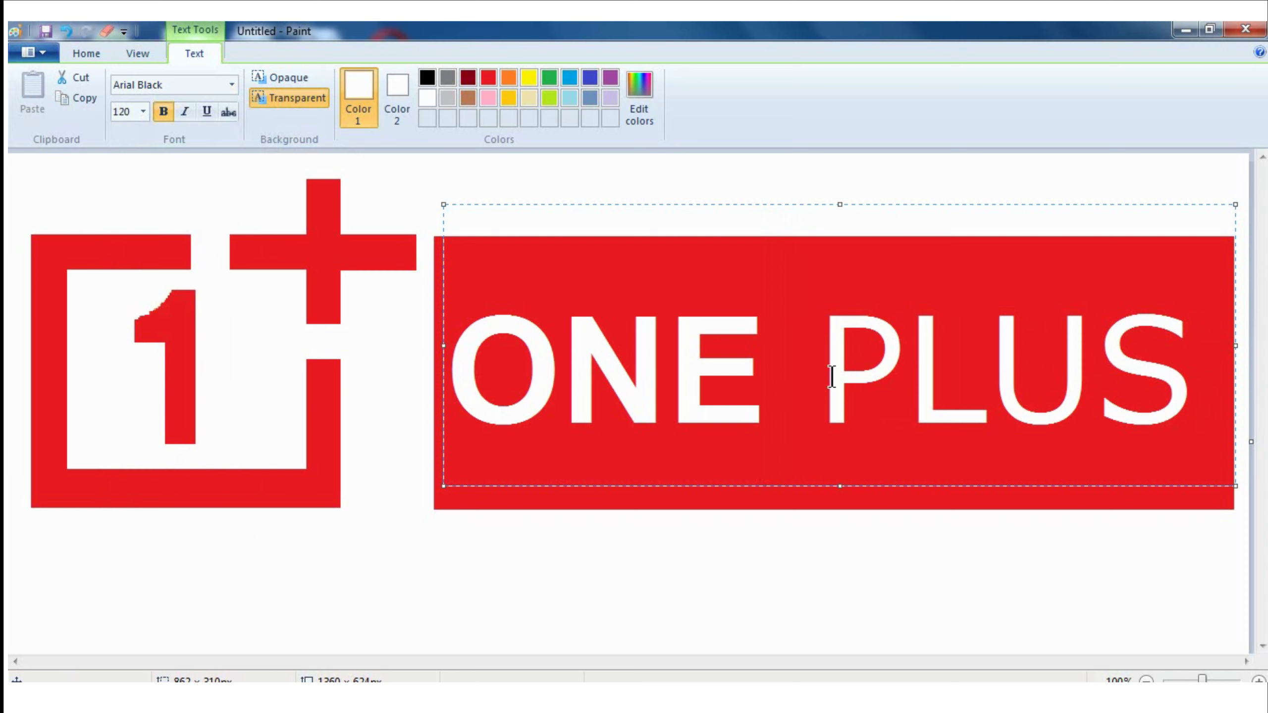
drag(830, 376, 1193, 402)
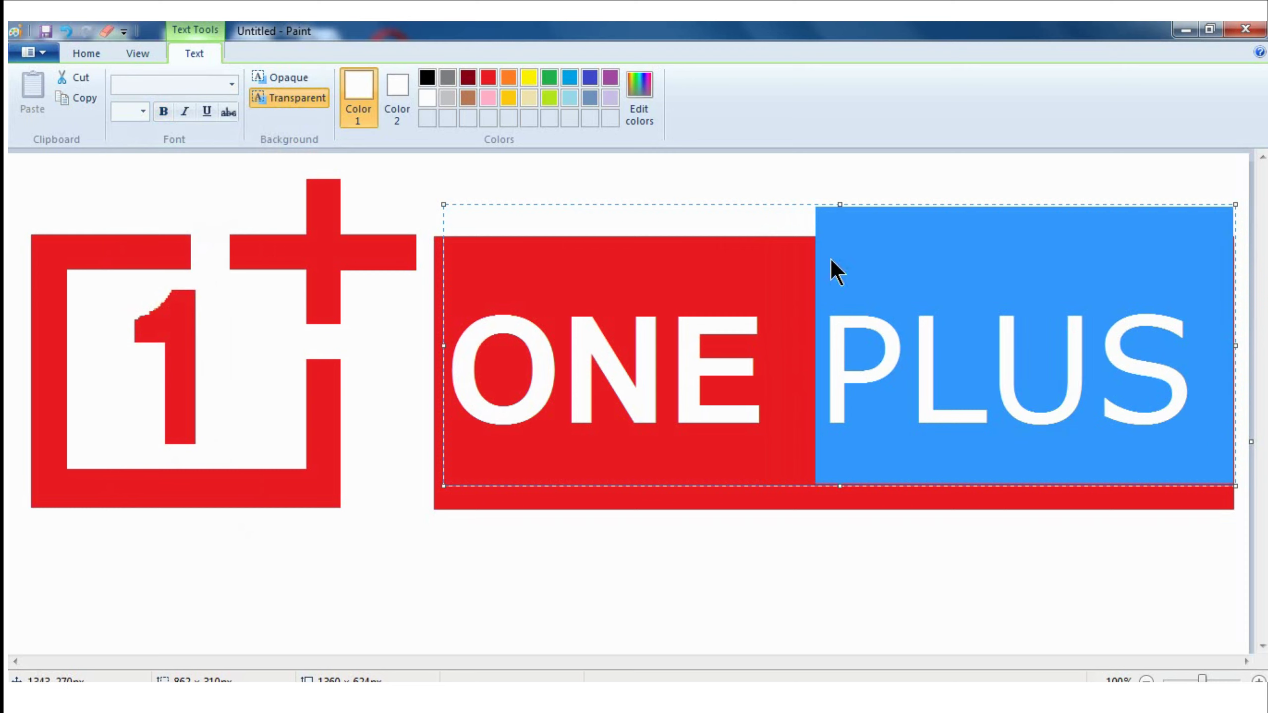
click(451, 92)
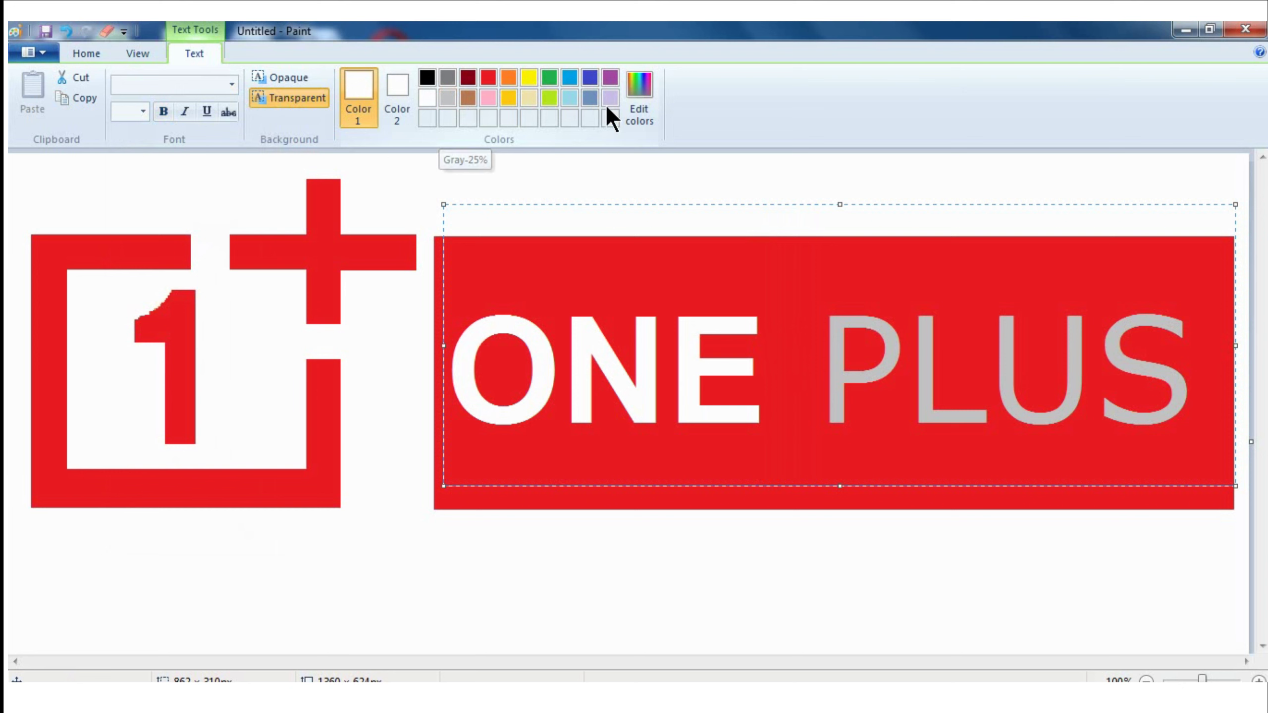
click(638, 100)
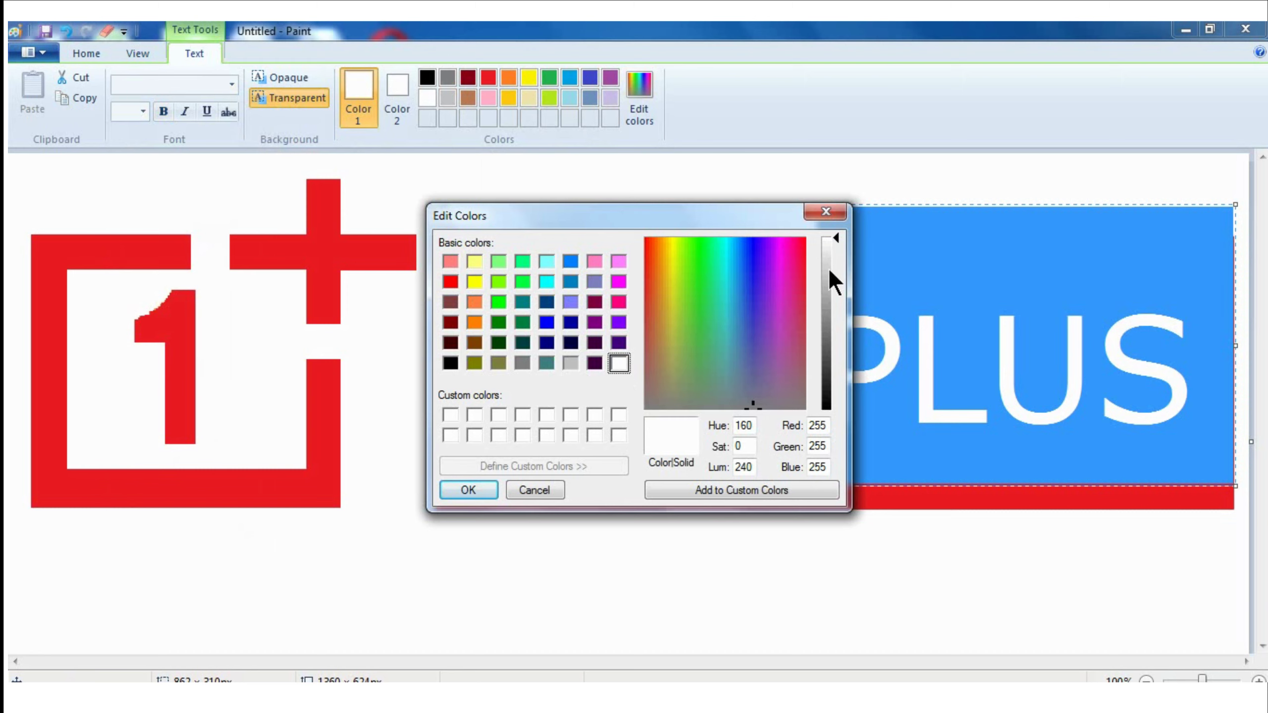
drag(830, 272, 832, 252)
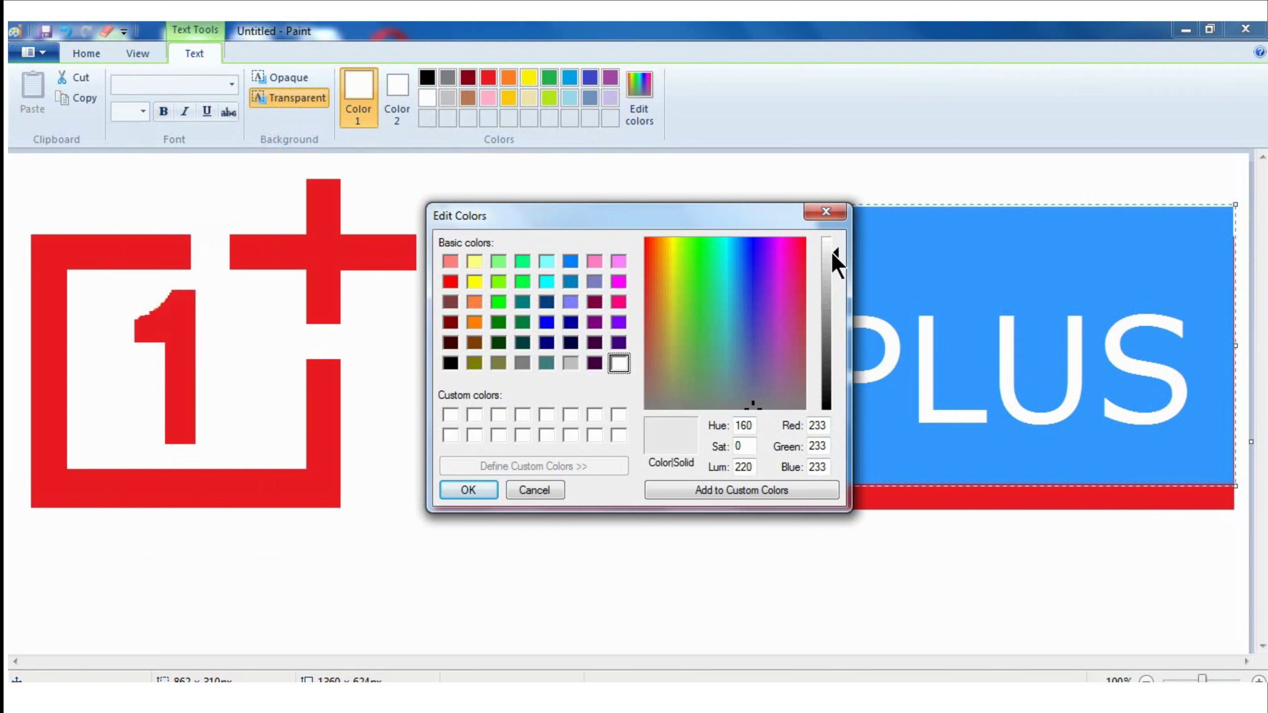
click(466, 492)
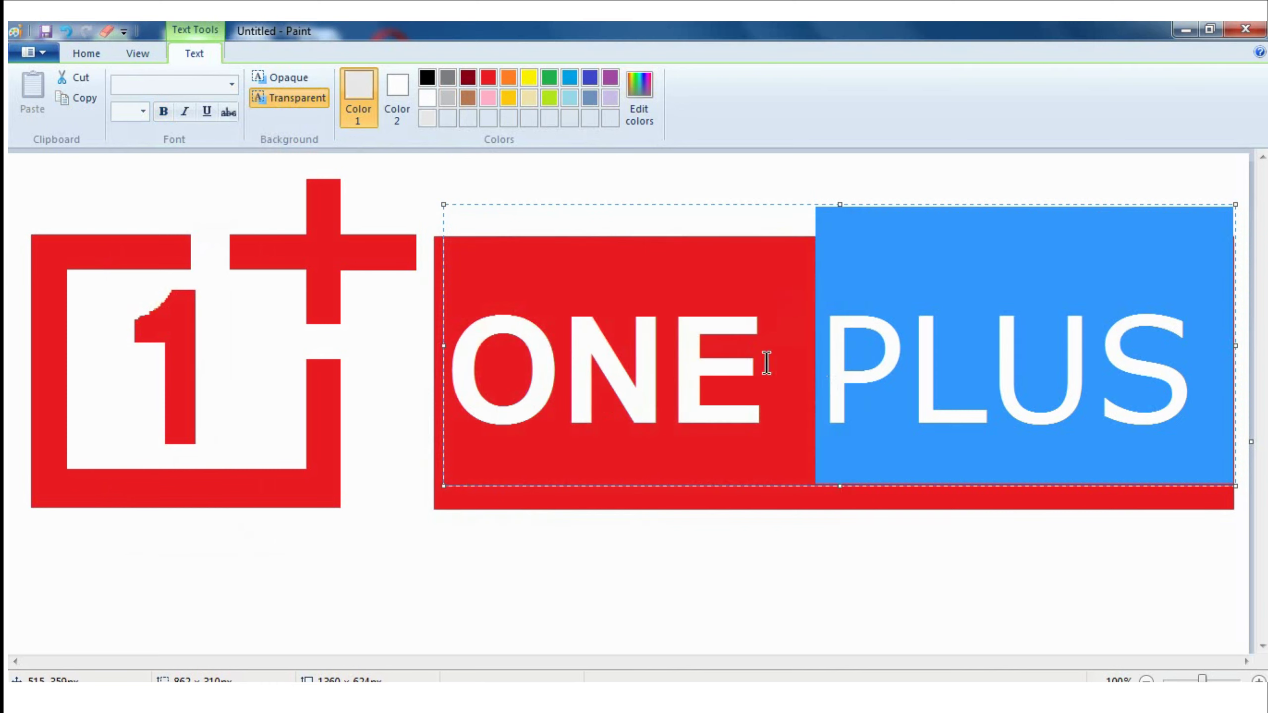
click(849, 385)
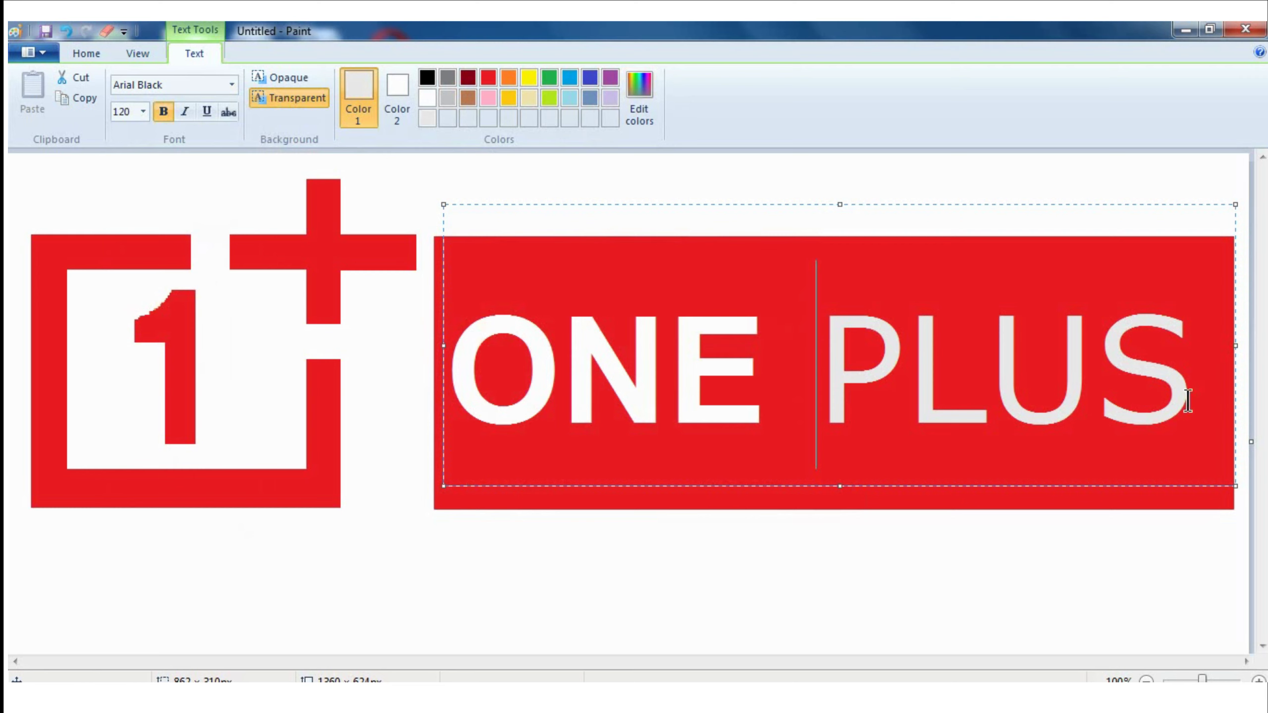
click(1081, 600)
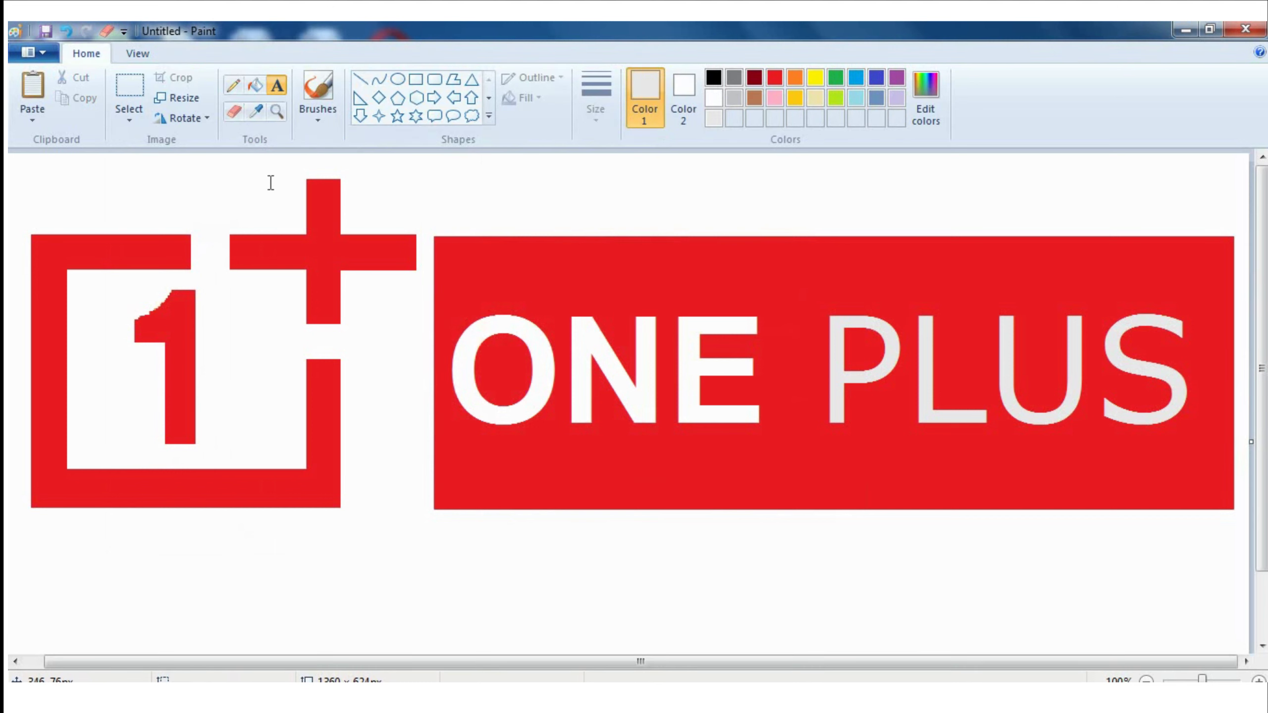
Step: Try to squash the rectangularly selected ONE PLUS wordmark slightly from its upper edge, and undo the resize
click(129, 121)
click(145, 161)
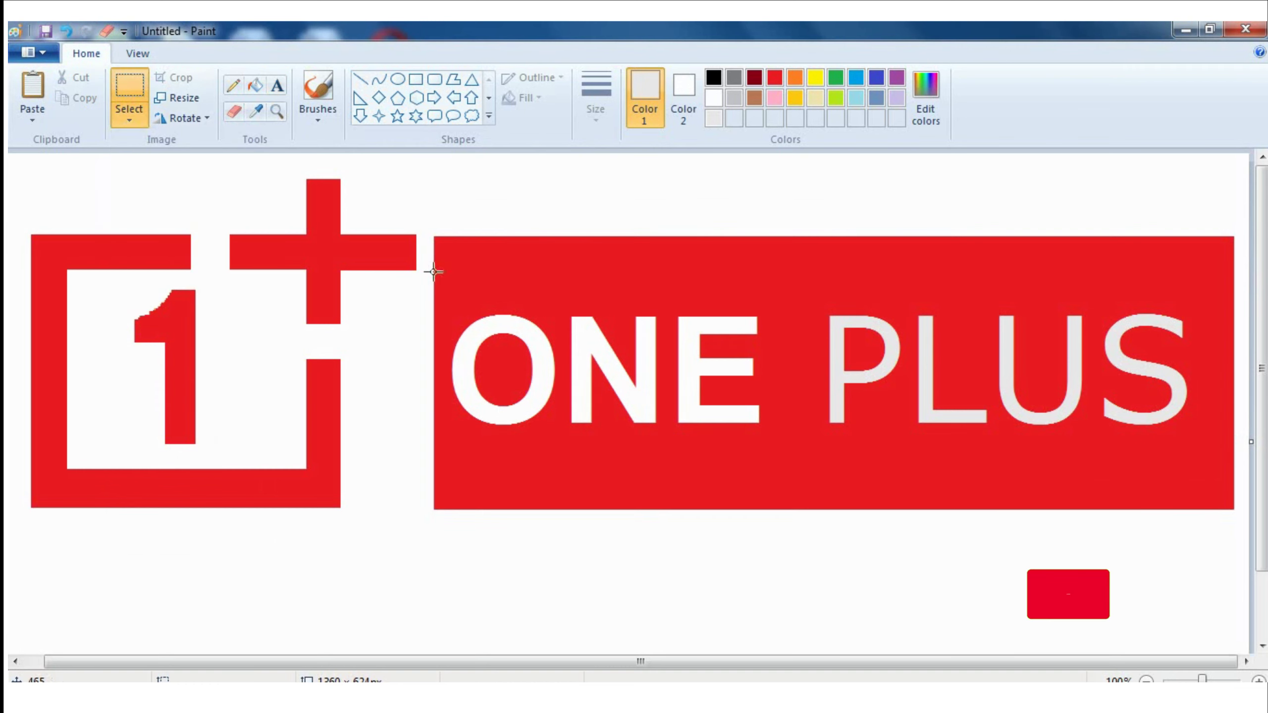
drag(449, 279, 1209, 444)
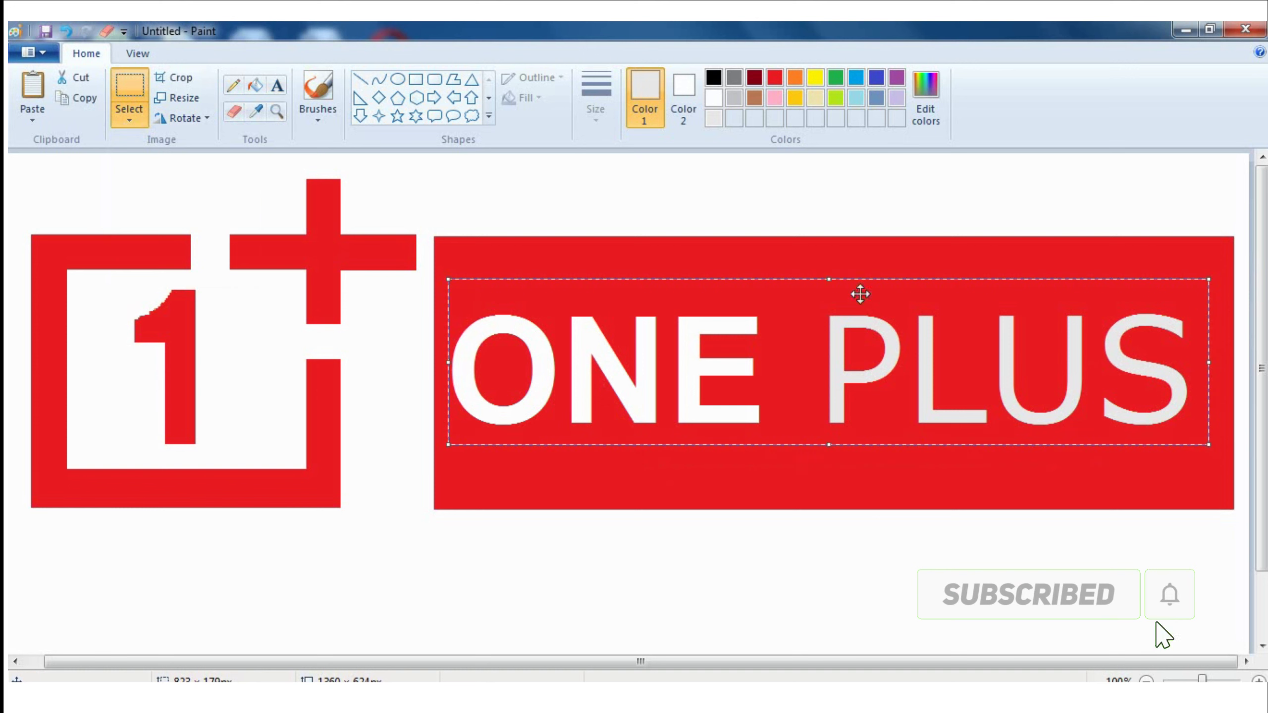
drag(829, 279, 829, 298)
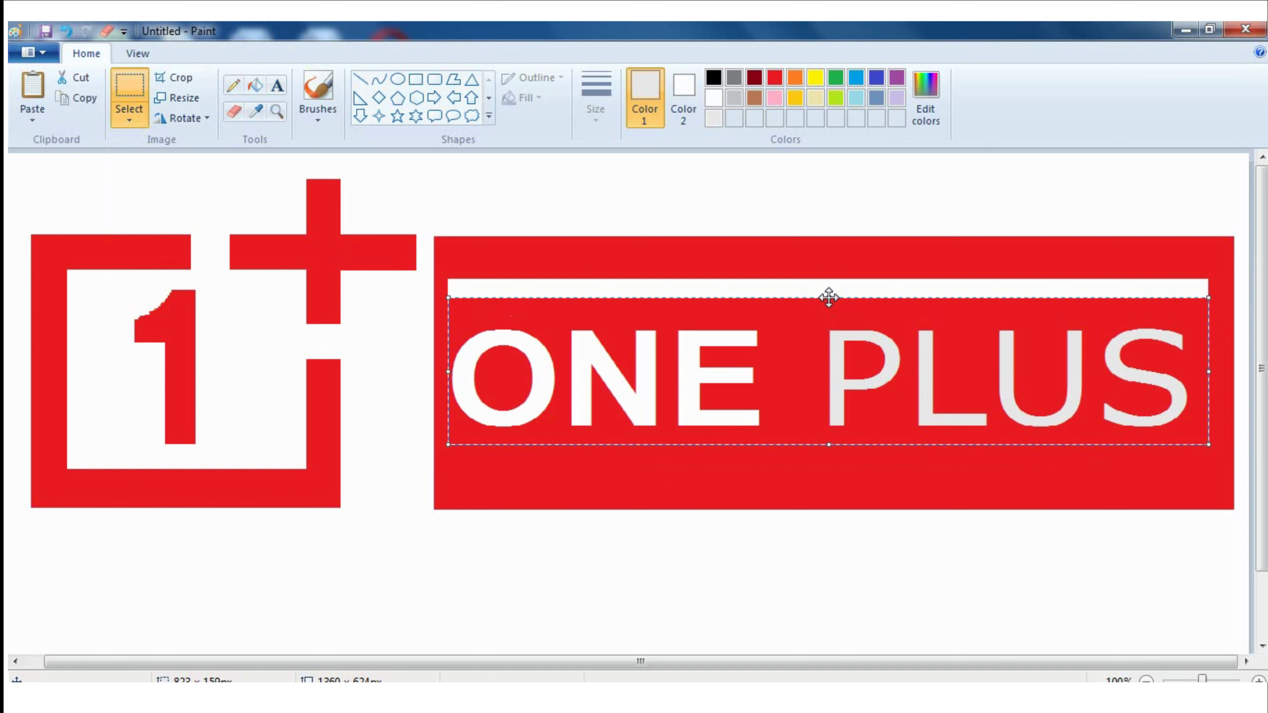
key(ctrl+z)
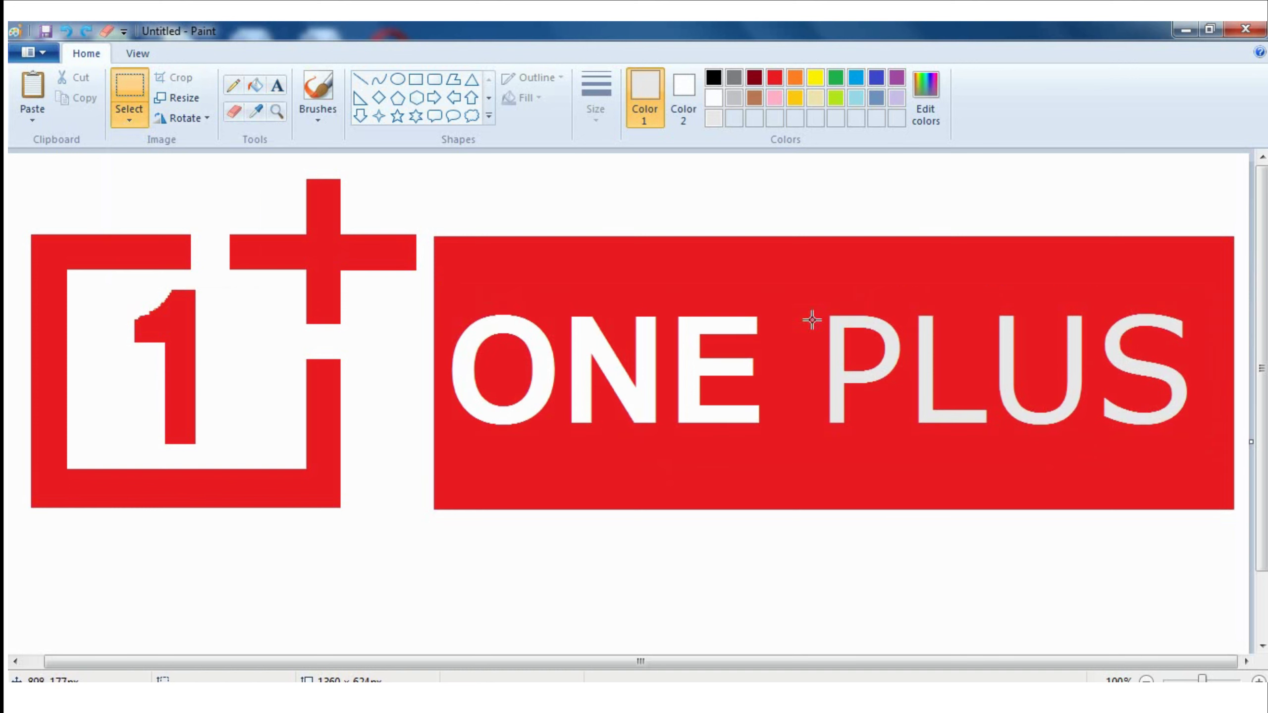
Step: Select the whole ONE PLUS wordmark, move it up and stretch it to about 852 by 214 px within the red rectangle
drag(450, 298, 885, 452)
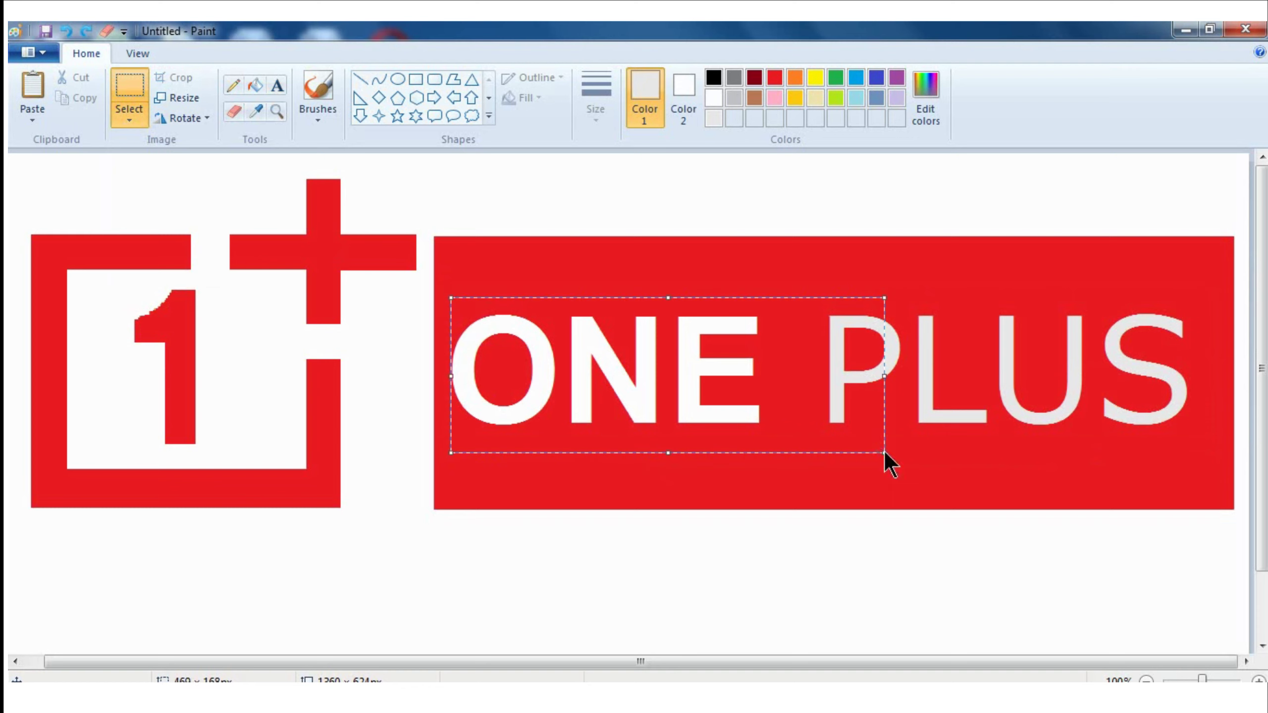
click(864, 264)
drag(441, 289, 1197, 439)
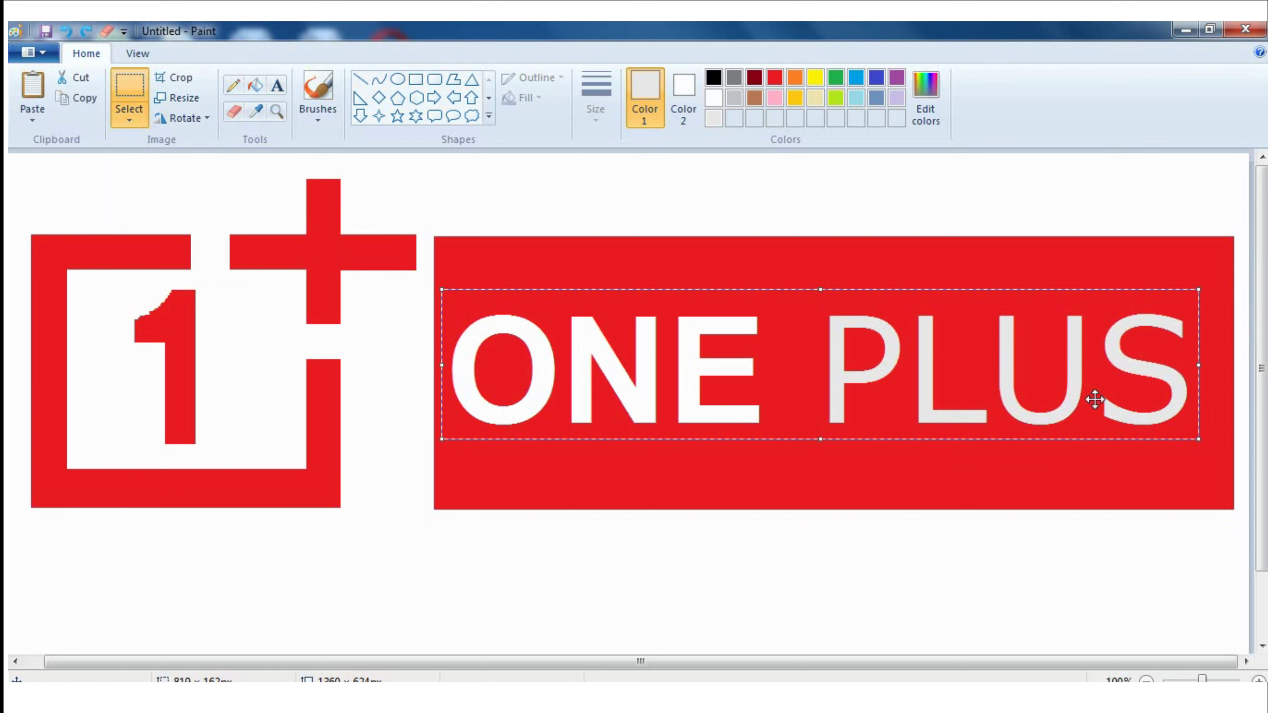
drag(1042, 387, 1043, 357)
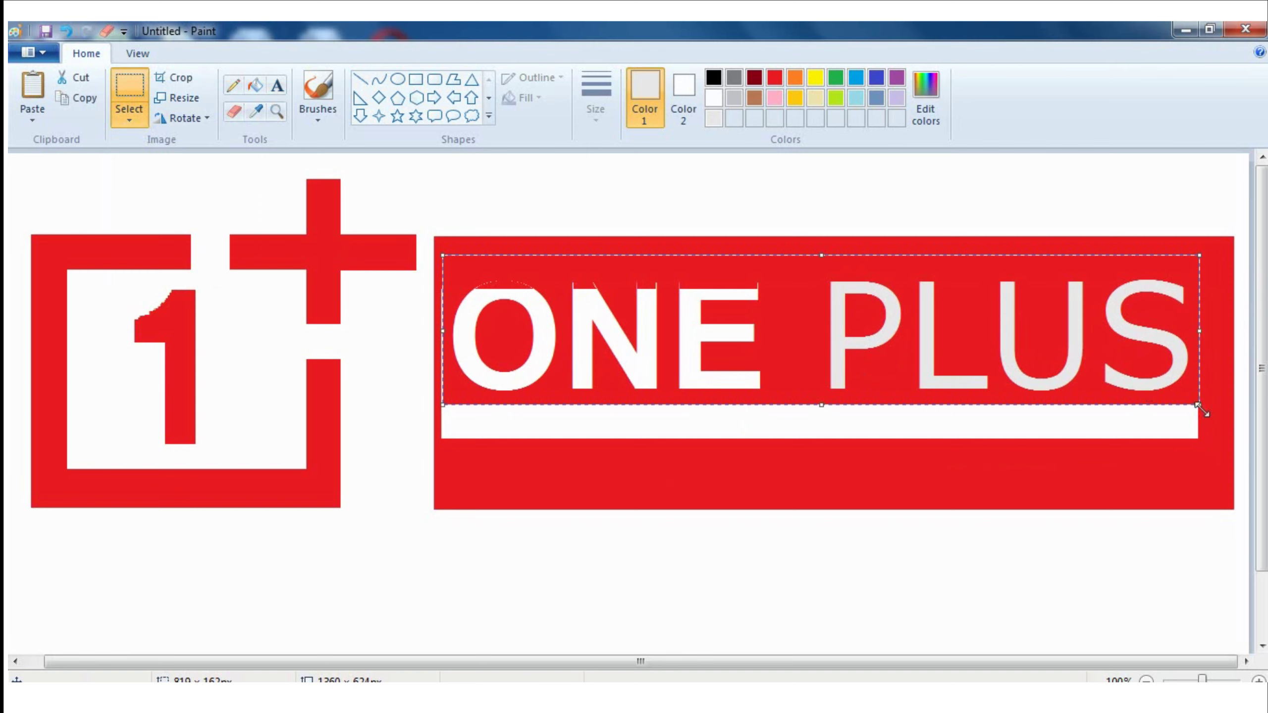
drag(1200, 409, 1223, 454)
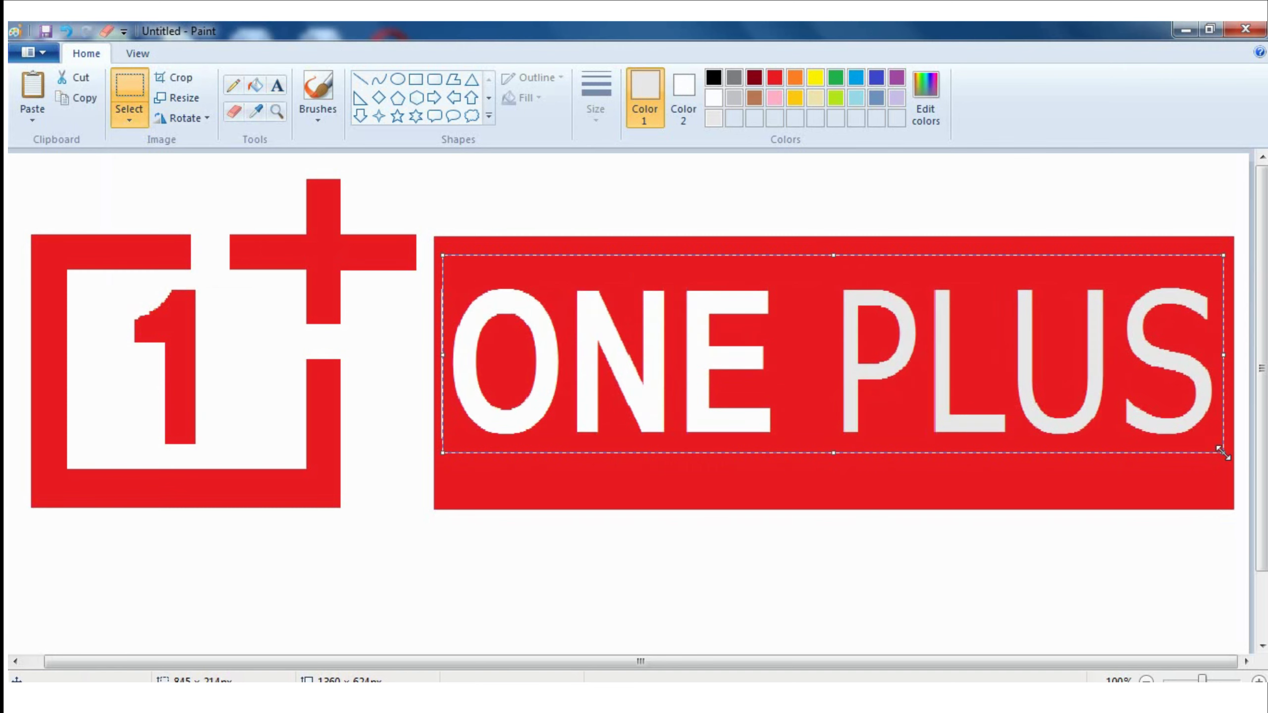
drag(1224, 355, 1198, 366)
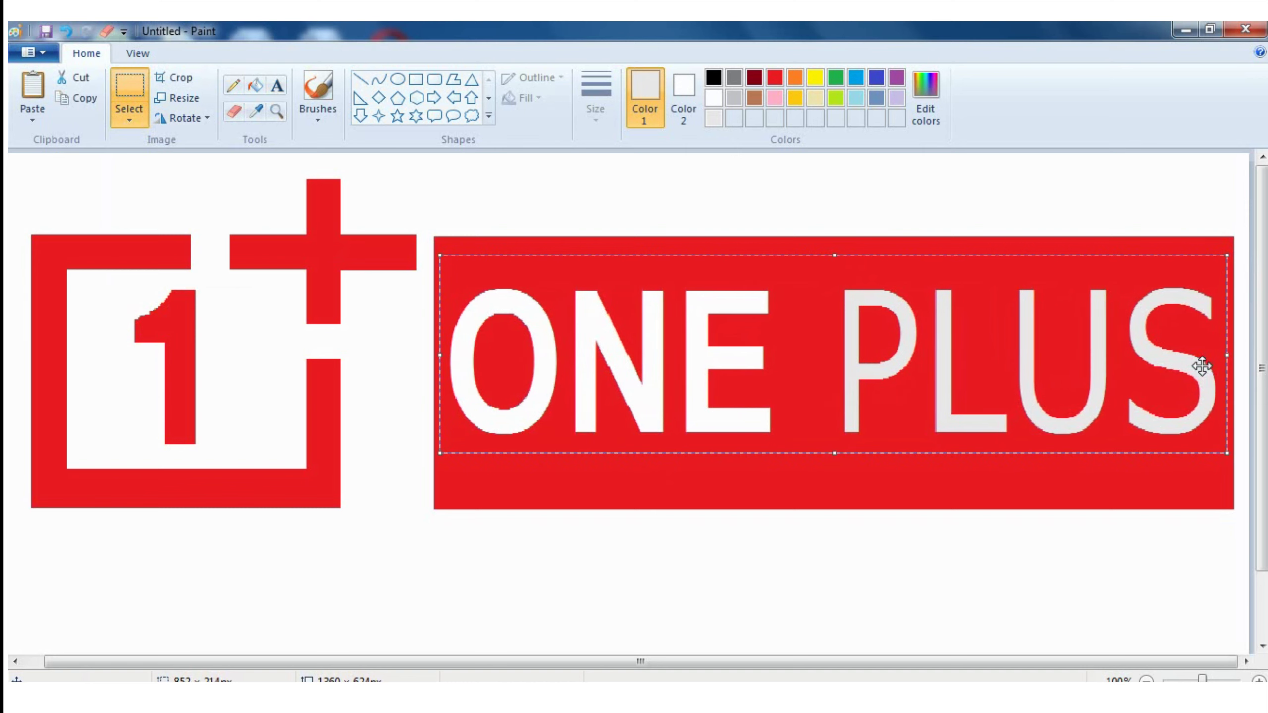
click(1134, 555)
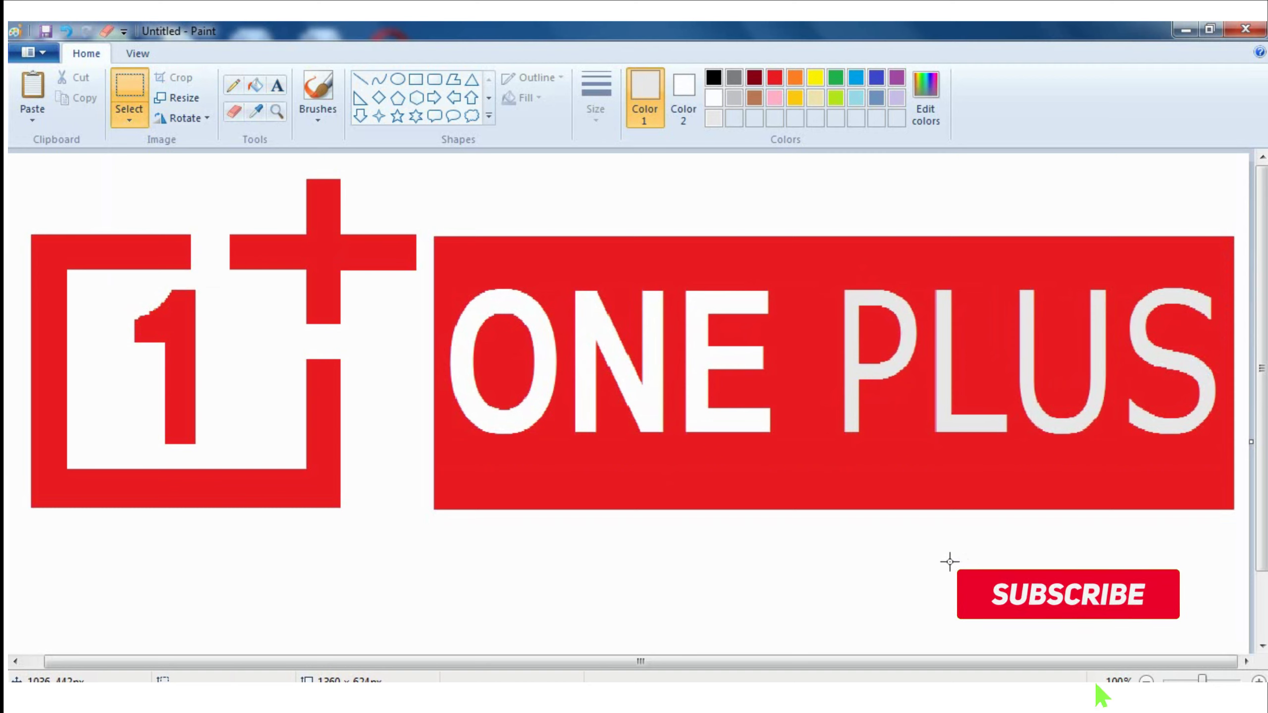
click(243, 89)
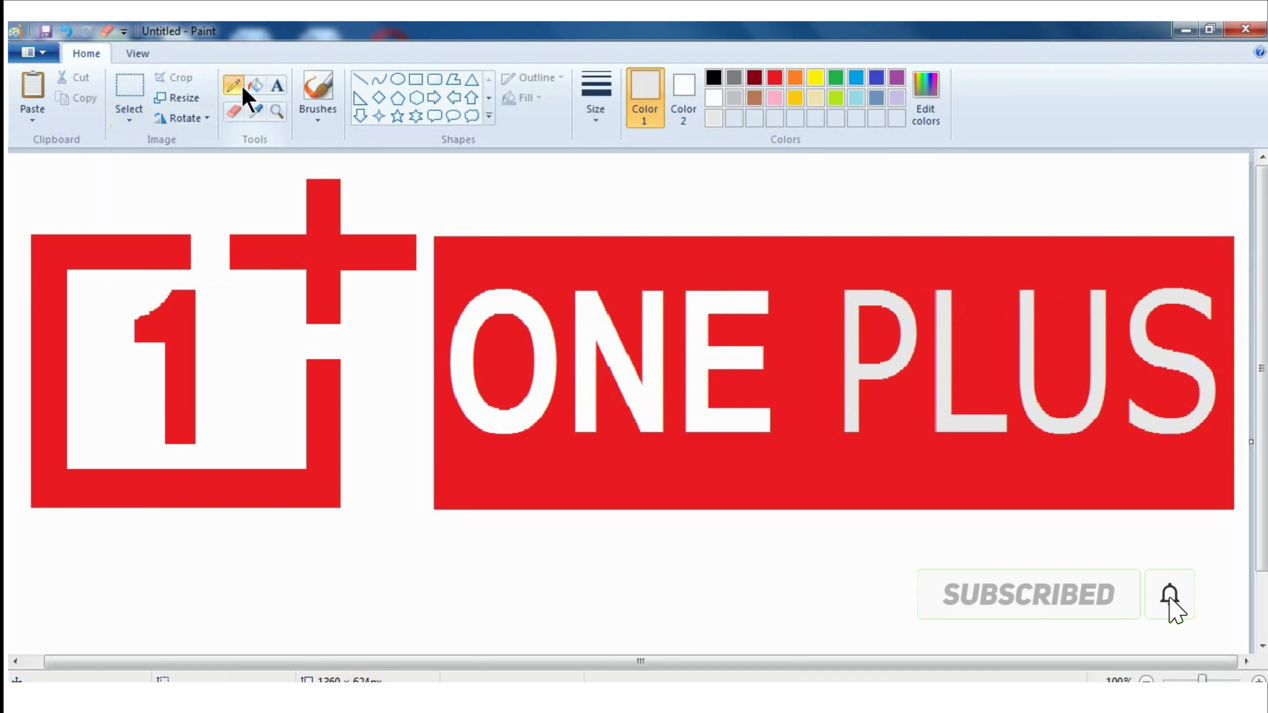
drag(525, 540, 802, 586)
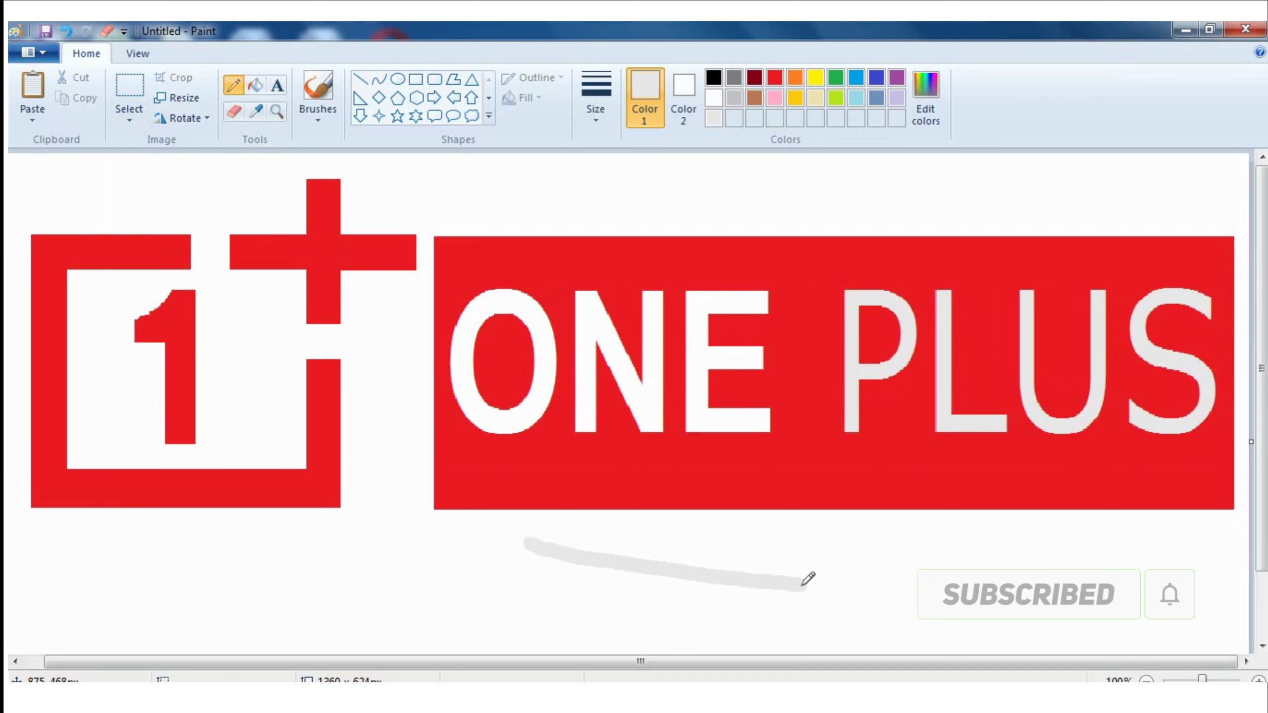
key(ctrl+z)
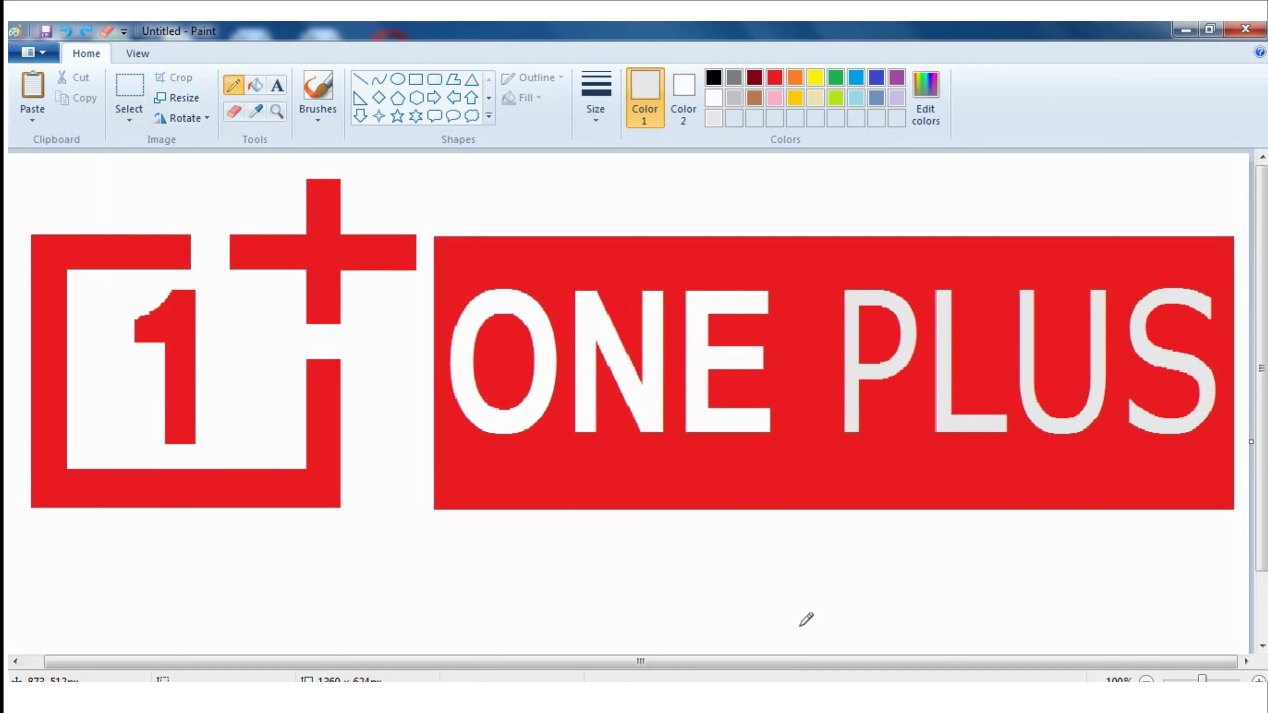